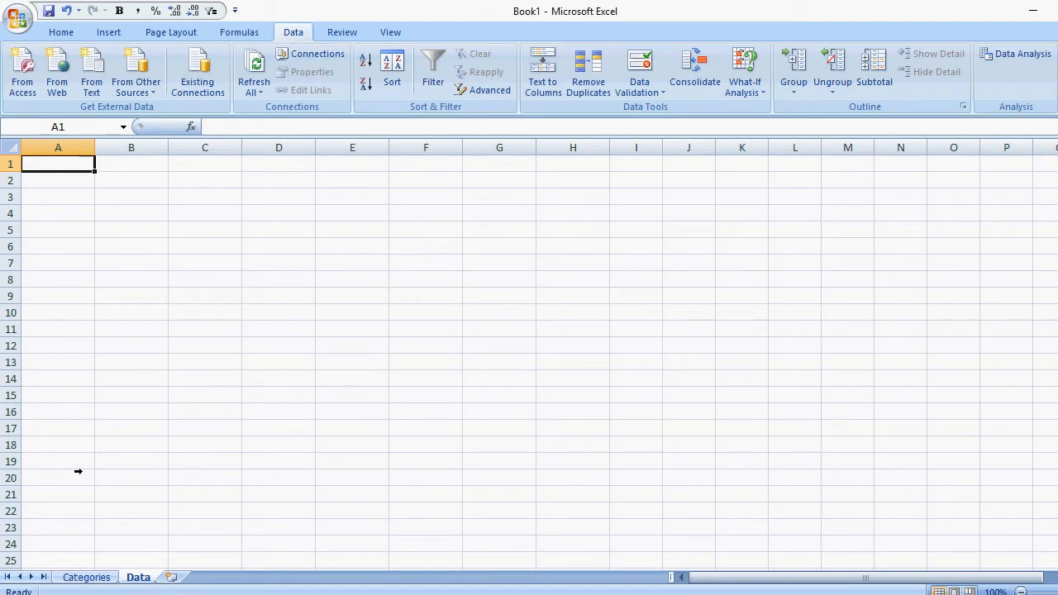
On the Categories sheet, name the header range A1:E1 as Categories
click(86, 577)
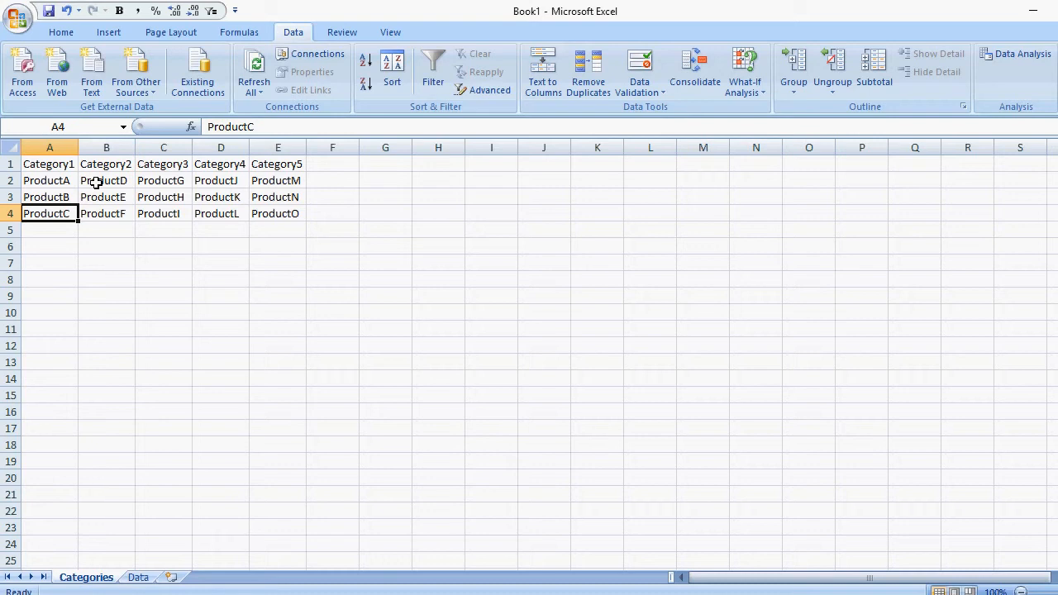
drag(52, 164, 272, 164)
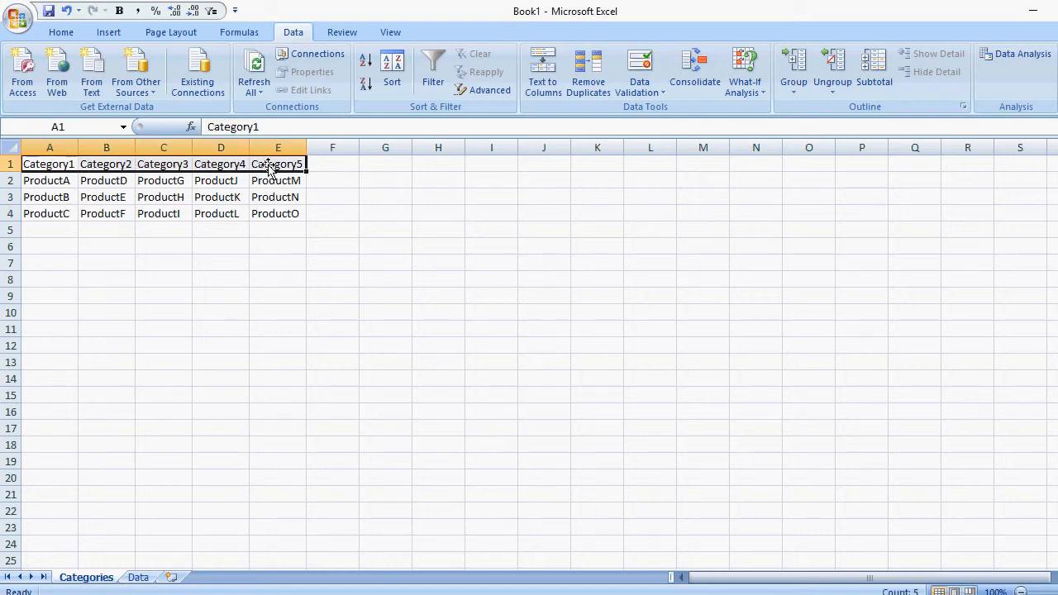
click(92, 127)
text(Categories)
key(Return)
Add list validation with the source =Categories to cell A1 of the Data sheet, and check its dropdown options
click(145, 575)
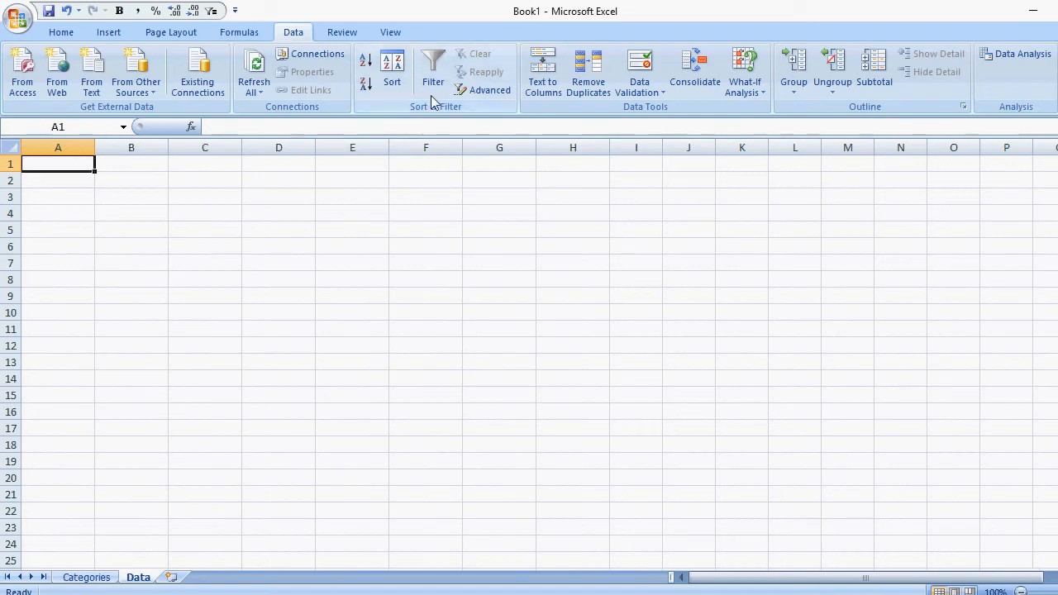
click(647, 56)
click(238, 381)
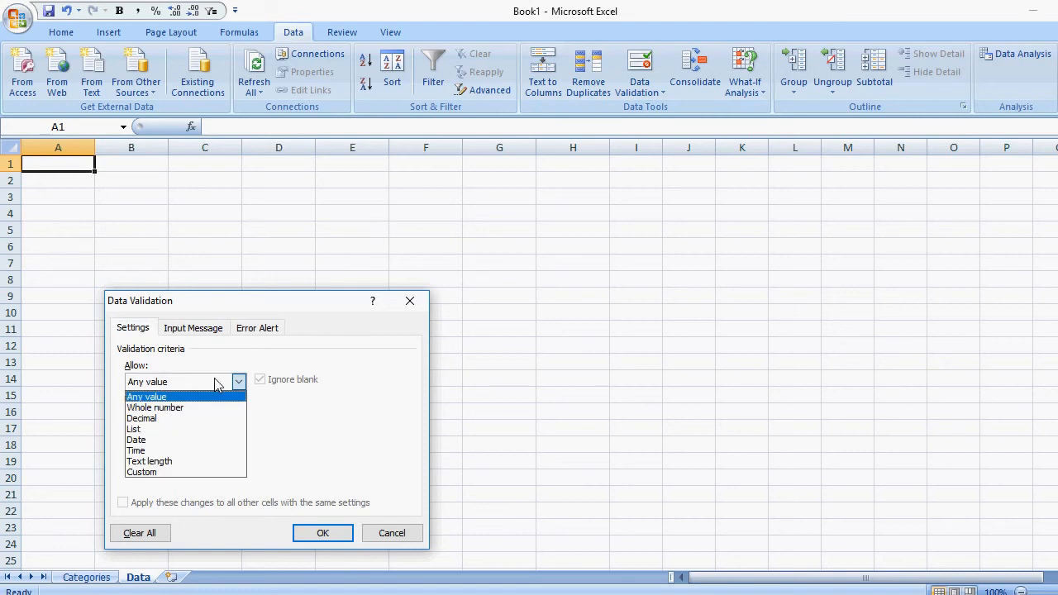
click(174, 428)
click(173, 450)
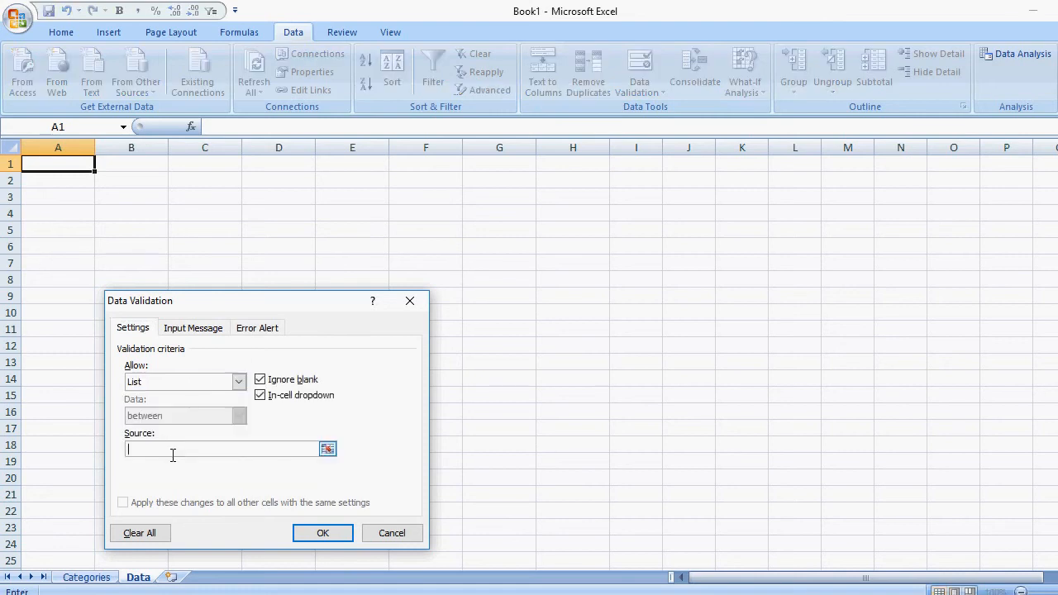
text(=Categories)
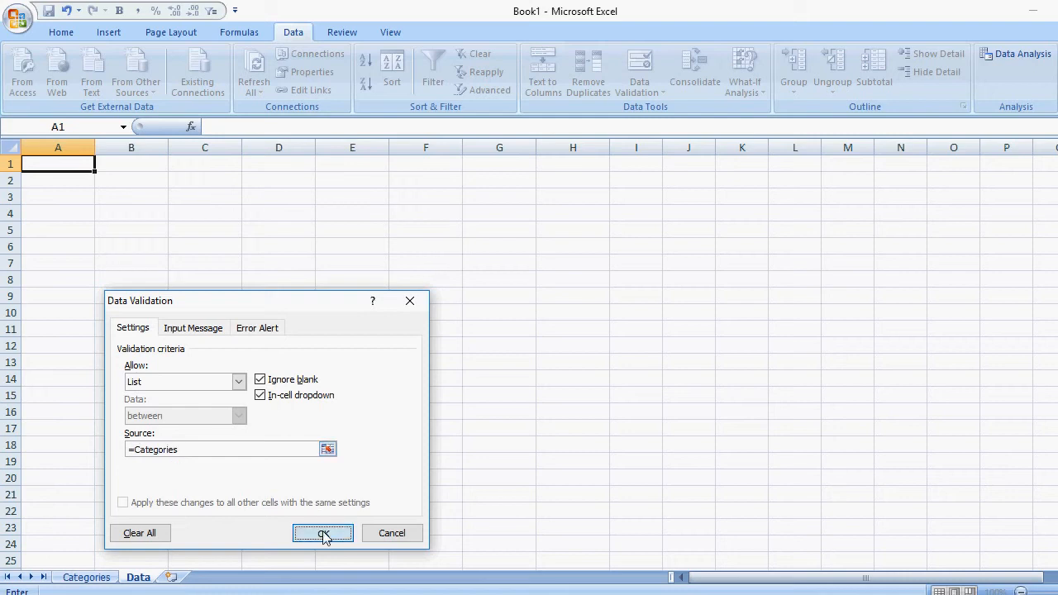
click(323, 533)
click(101, 164)
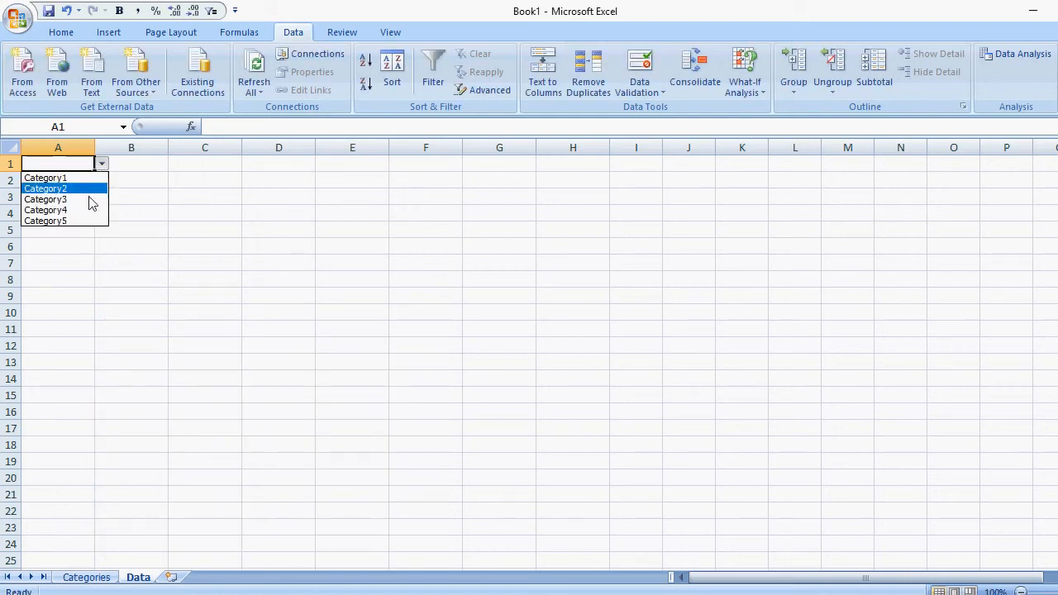
click(134, 232)
Copy A1's list validation down column A through row 25 and spot-check several cells for the dropdown
drag(94, 172, 83, 554)
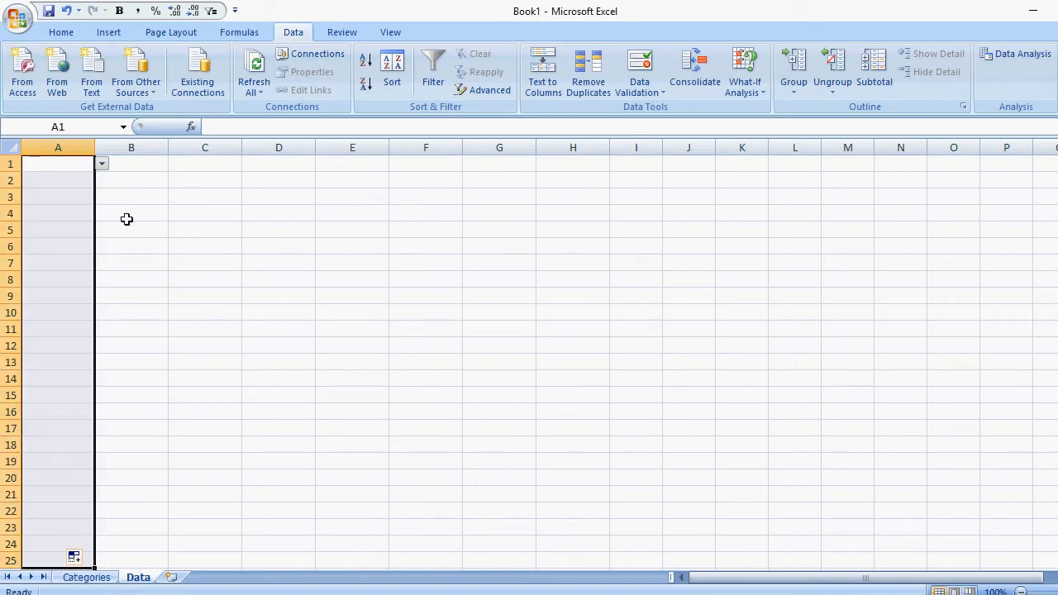
click(90, 262)
click(83, 344)
click(80, 395)
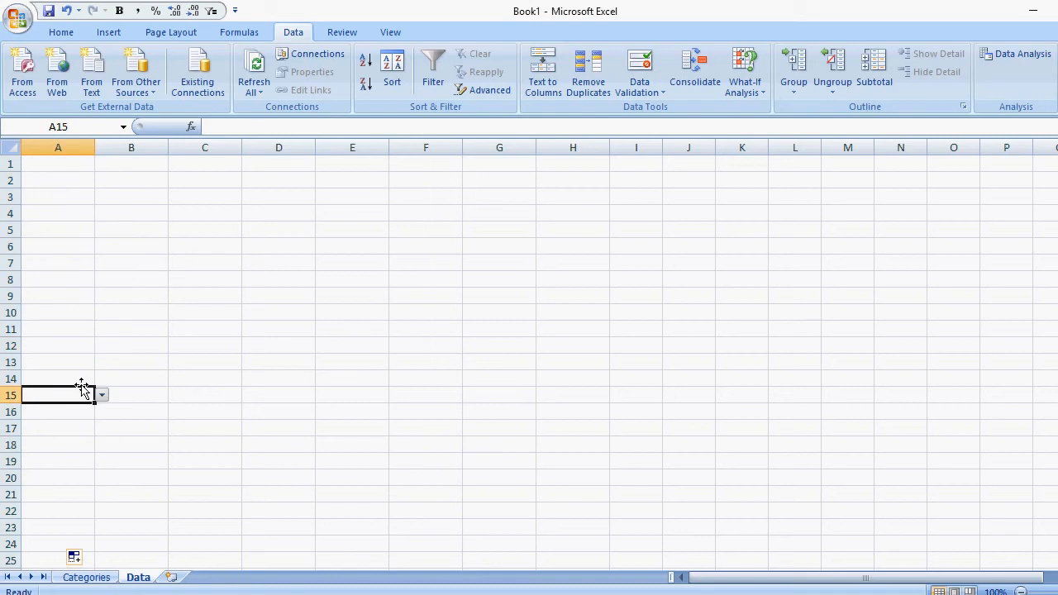
click(82, 181)
Choose Category1 from the dropdown in cell A1 and move on to cell B1
click(83, 167)
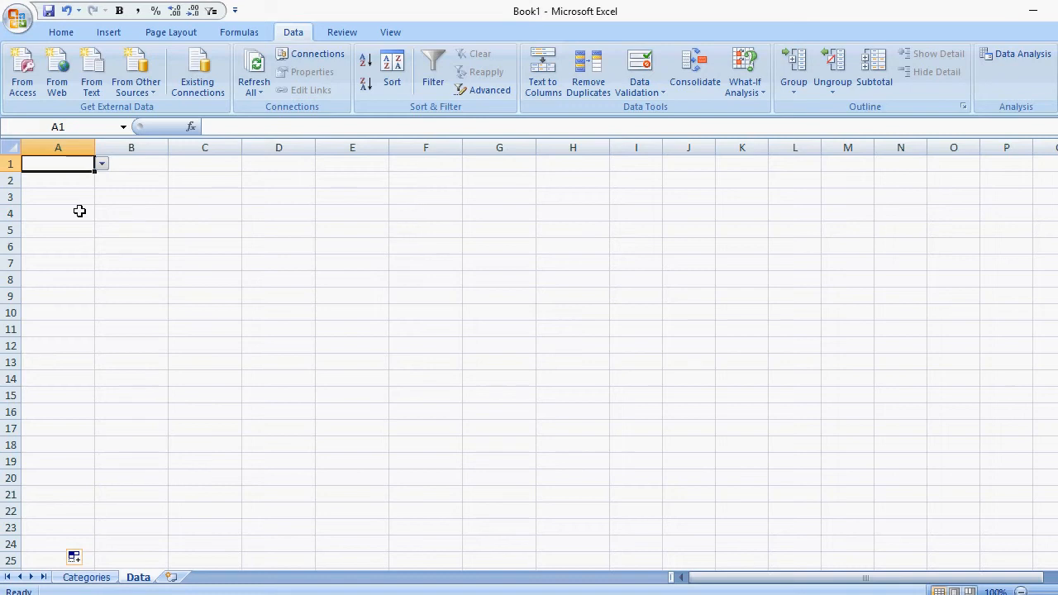
click(102, 163)
click(91, 180)
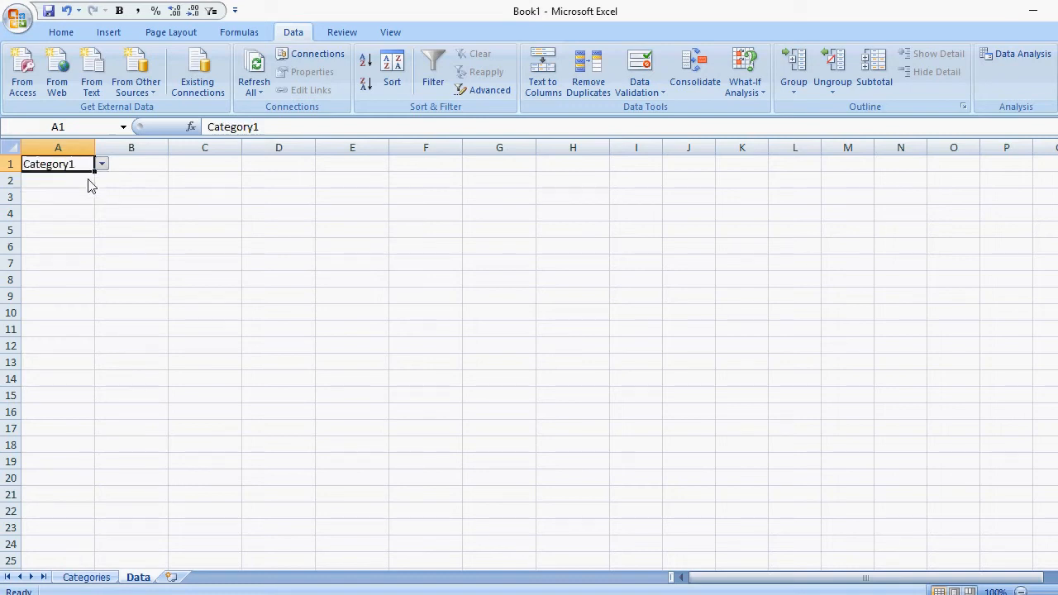
click(135, 168)
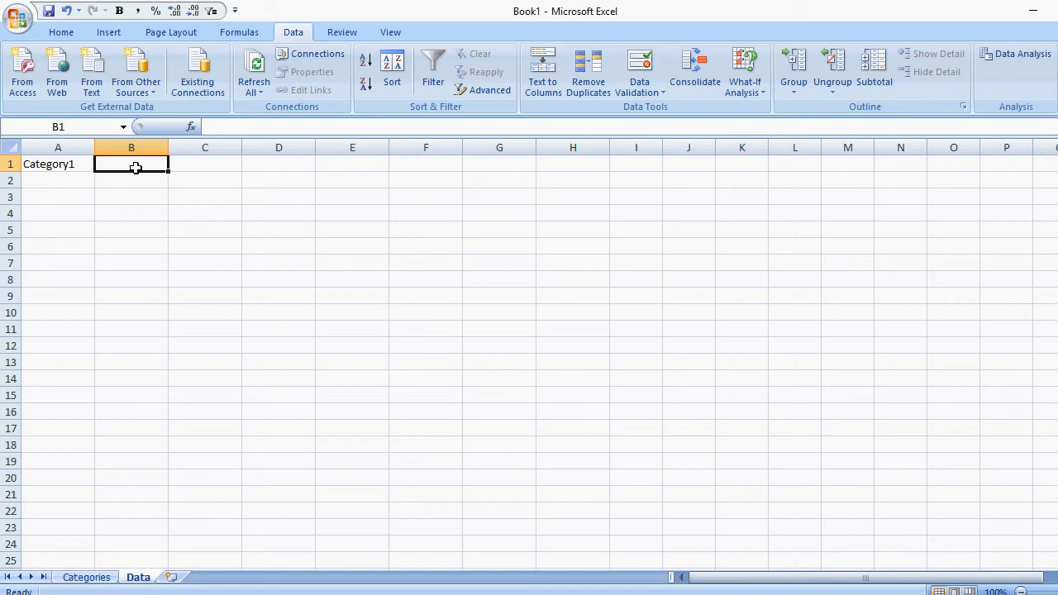
On the Categories sheet, name the product range A2:A4 as Category1
click(105, 578)
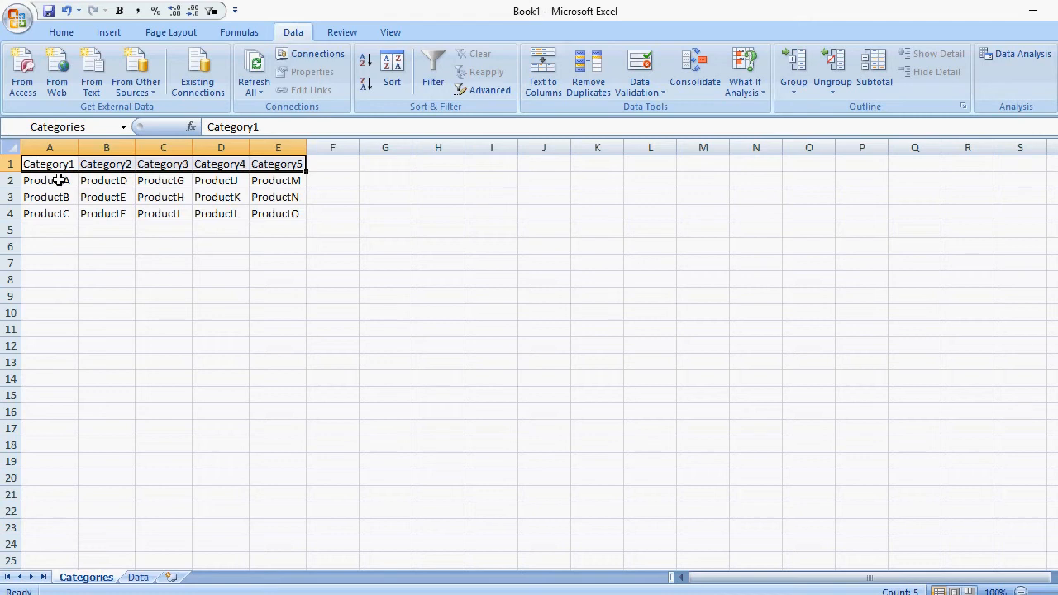
drag(60, 180, 47, 209)
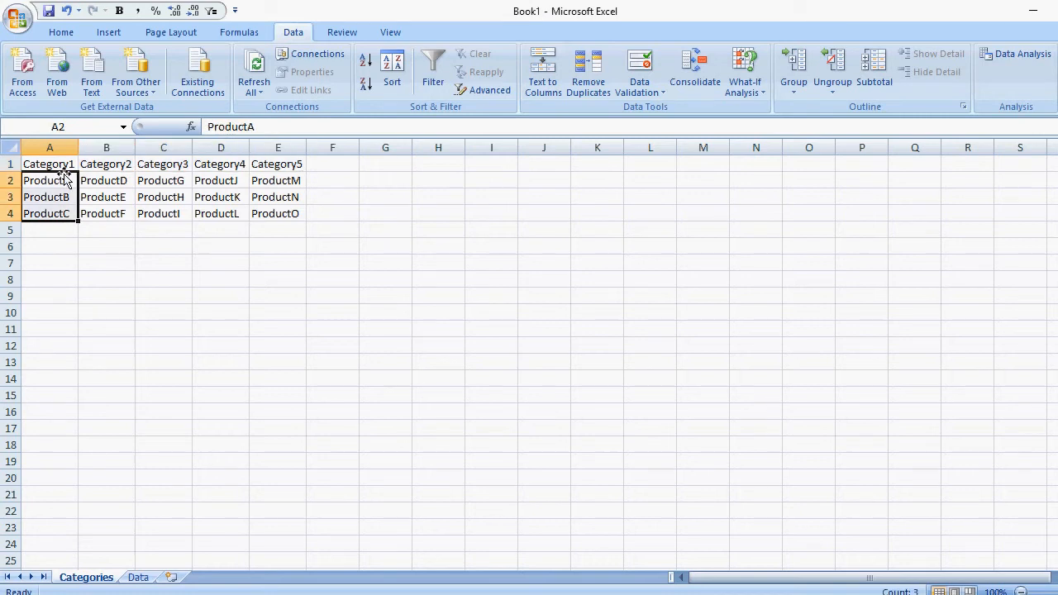
click(74, 131)
text(Category1)
key(Return)
Name the product range B2:B4 as Category2
drag(93, 180, 108, 211)
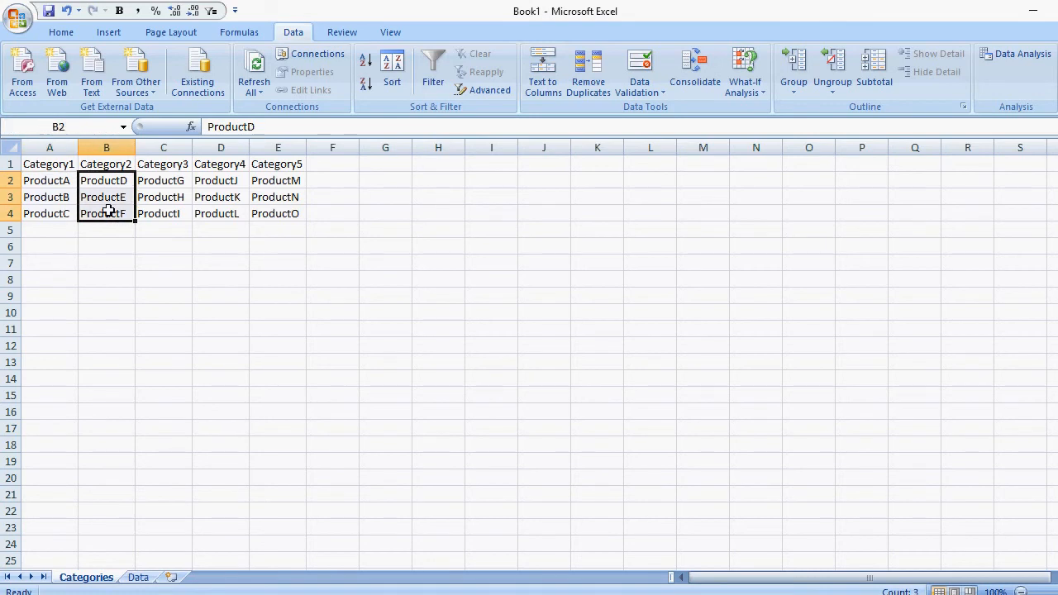
click(68, 128)
text(Category)
key(Return)
Name the product range C2:C4 as Category3
drag(151, 176, 151, 213)
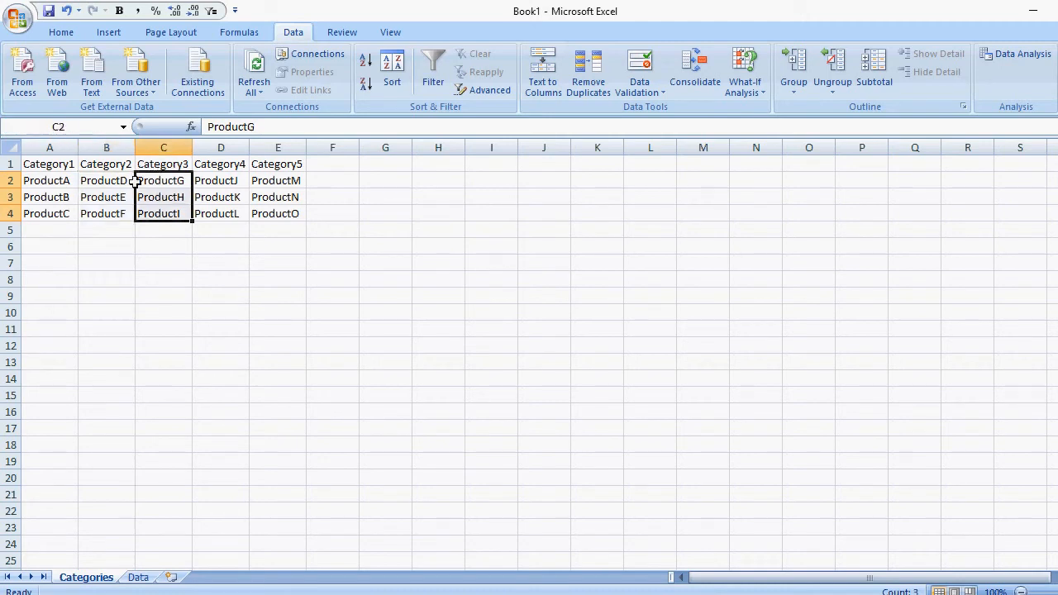
click(58, 128)
text(Category3)
key(Return)
Name the product range D2:D4 as Category4
drag(219, 176, 213, 208)
click(91, 128)
text(Categ)
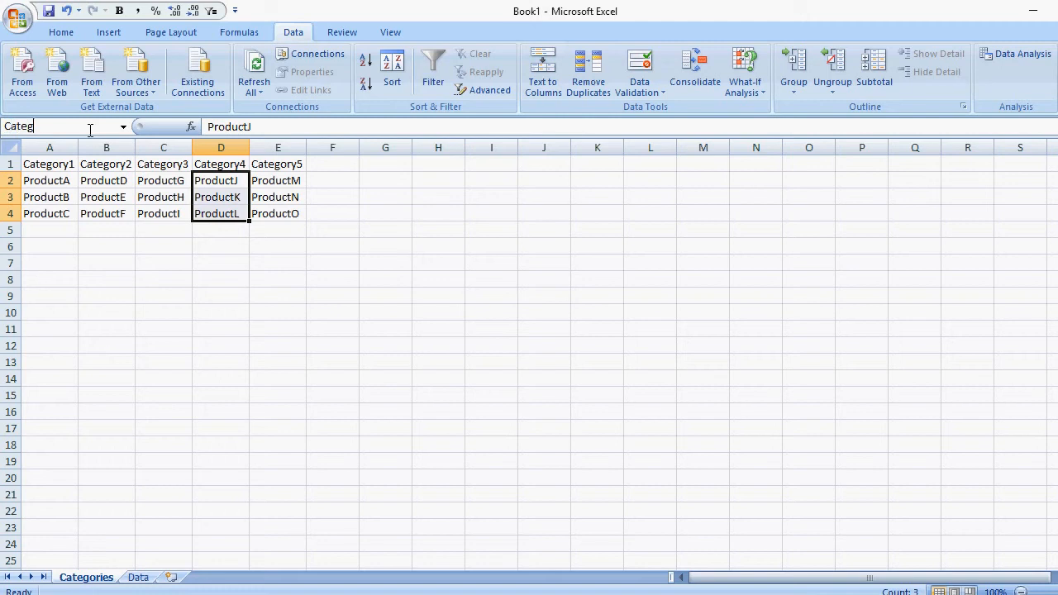
text(ory34)
key(Return)
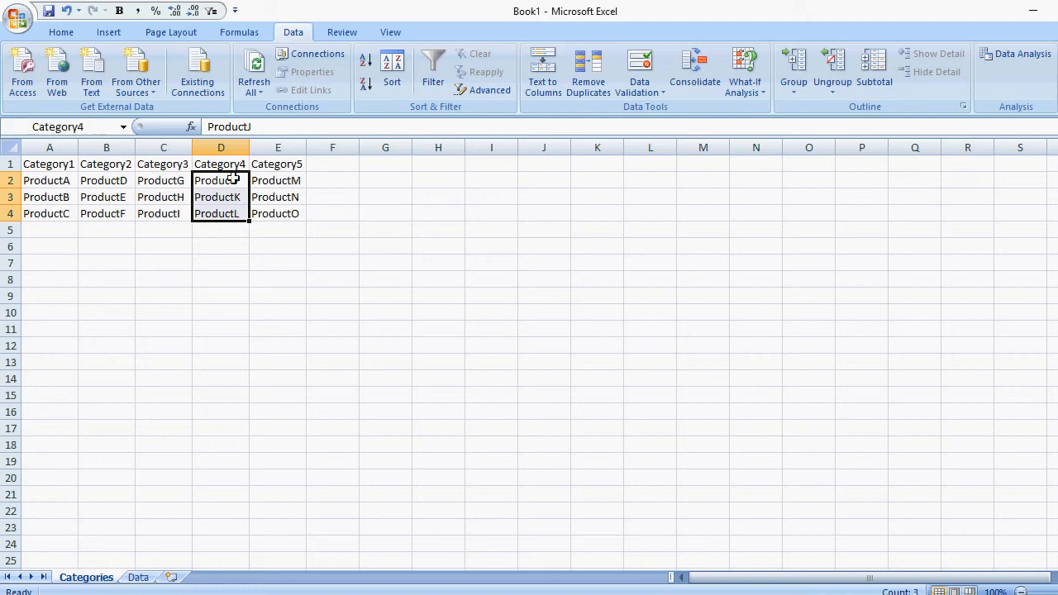
Name the product range E2:E4 as Category5
drag(276, 179, 283, 206)
click(82, 126)
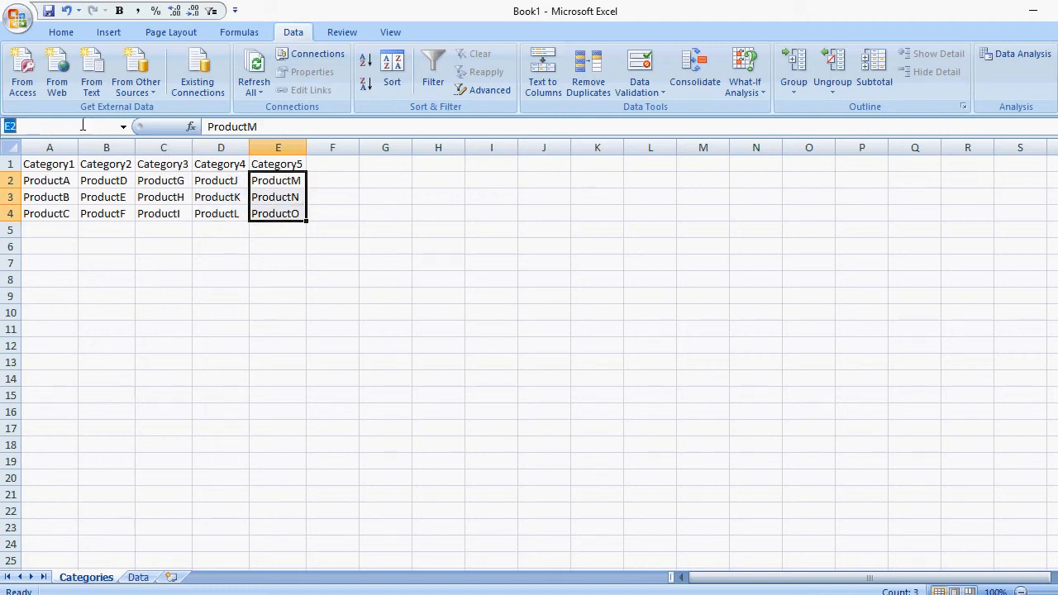
text(Category5)
key(Return)
Add dependent list validation to cell B1 of the Data sheet with the source =indirect(A1)
click(138, 577)
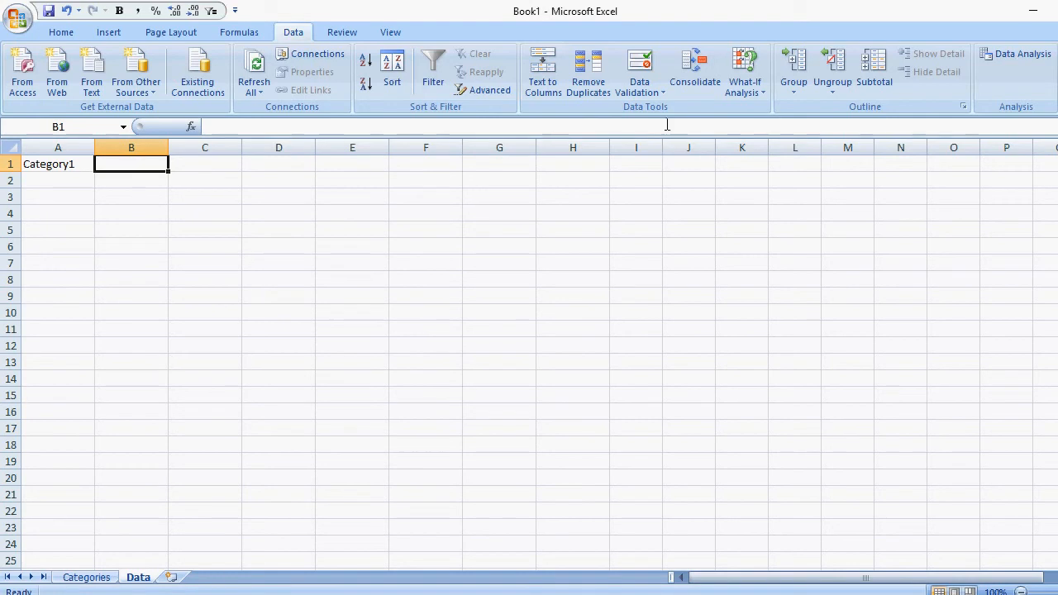
click(639, 63)
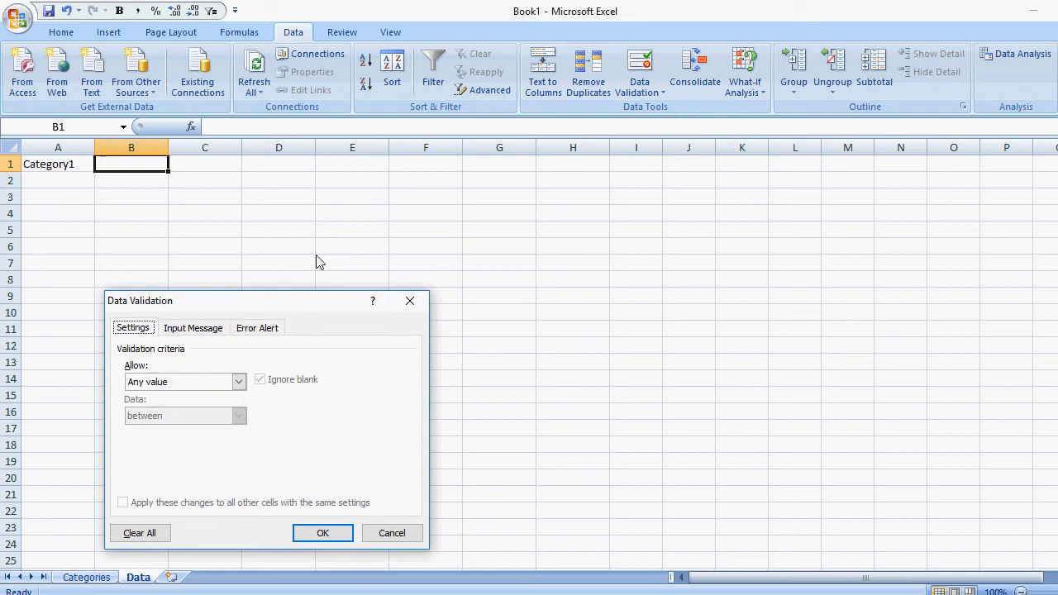
click(176, 382)
click(168, 429)
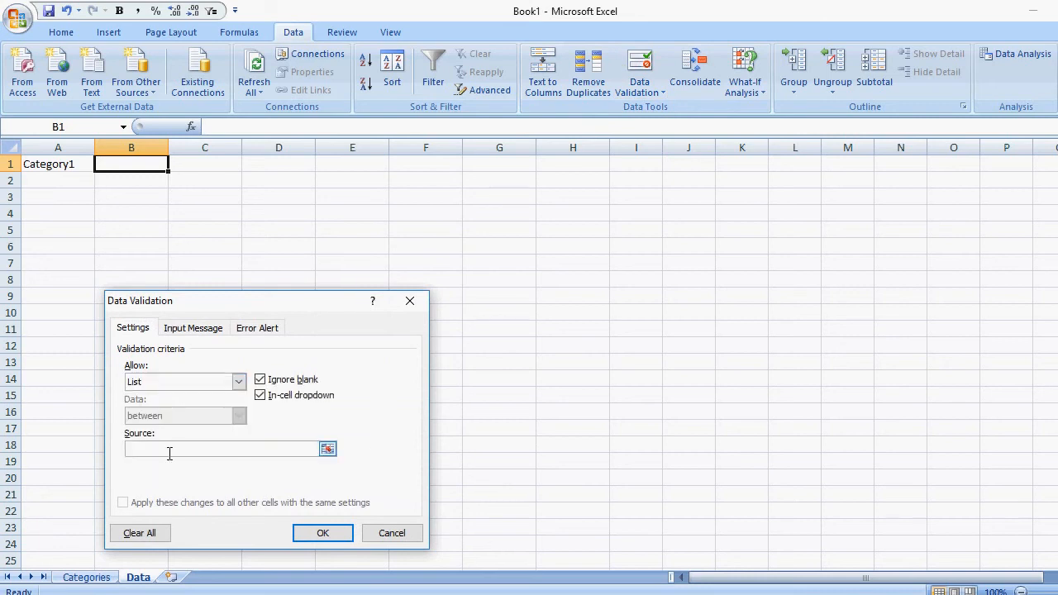
text(=indirect(A1)
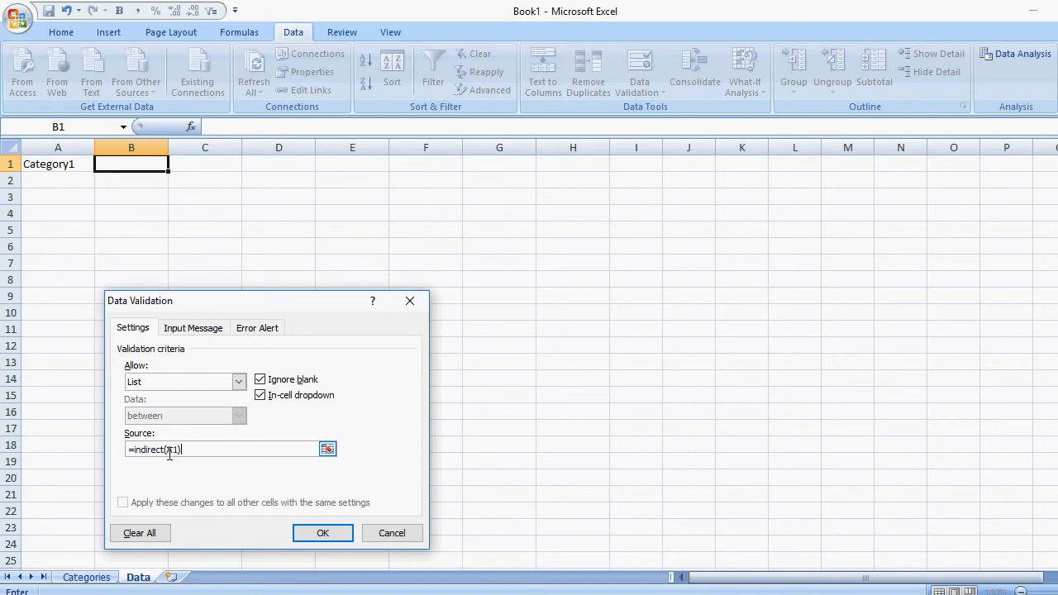
click(323, 533)
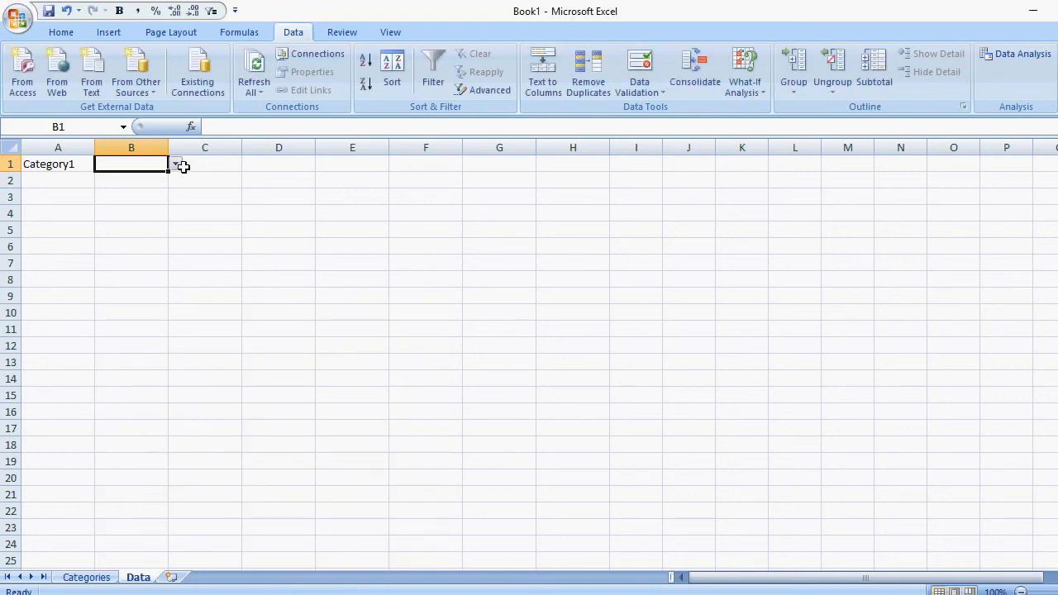
Copy B1's validation down column B and choose ProductA from the dropdown in B1
drag(170, 173, 147, 545)
click(151, 162)
click(176, 164)
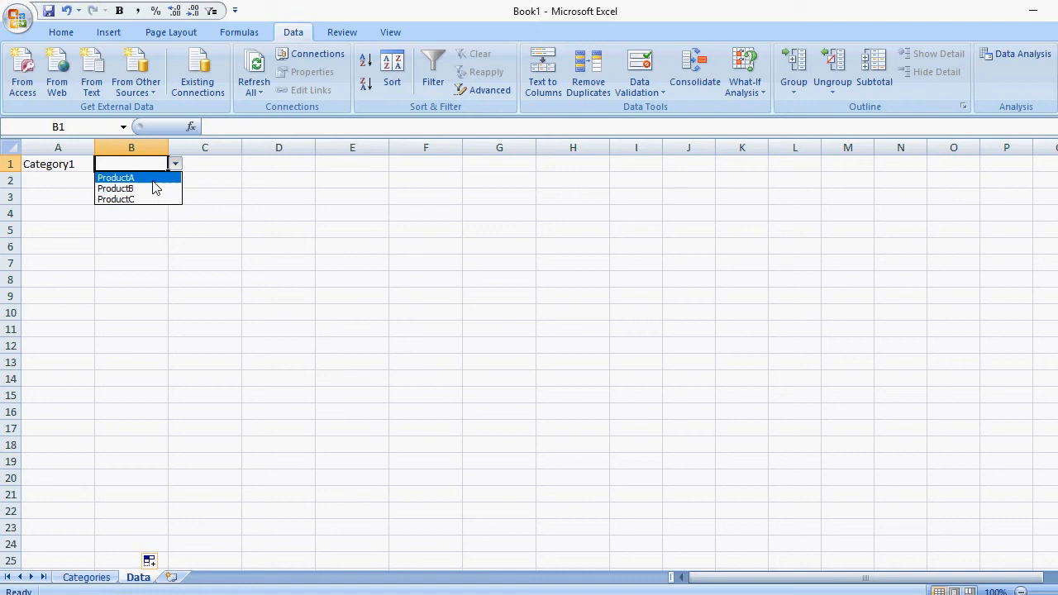
click(153, 179)
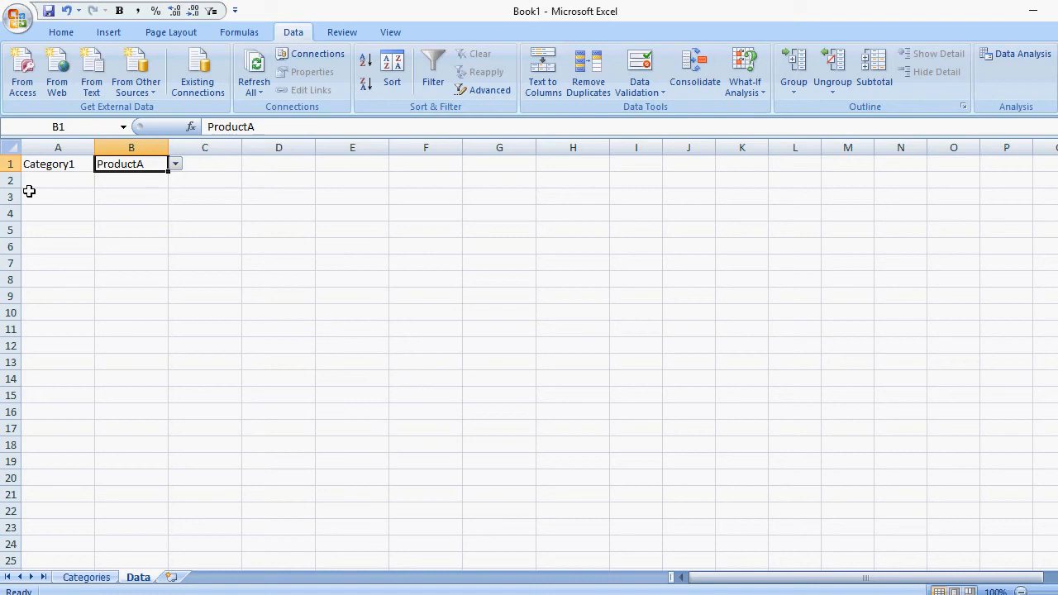
Choose Category3 in A2, compare its products on the Categories sheet, and pick ProductH in B2 of the Data sheet
click(53, 180)
click(102, 180)
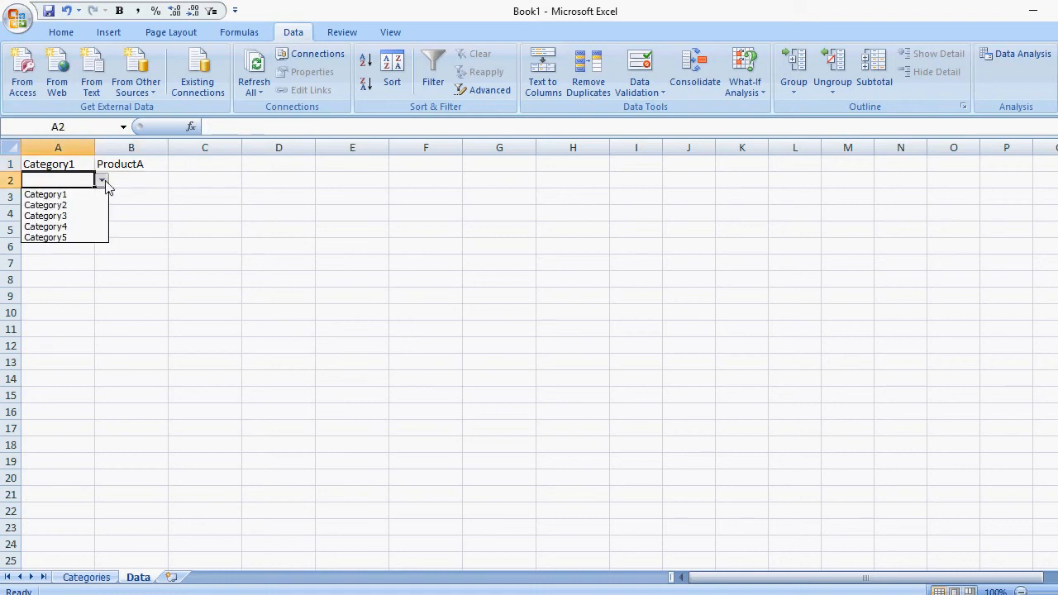
click(80, 221)
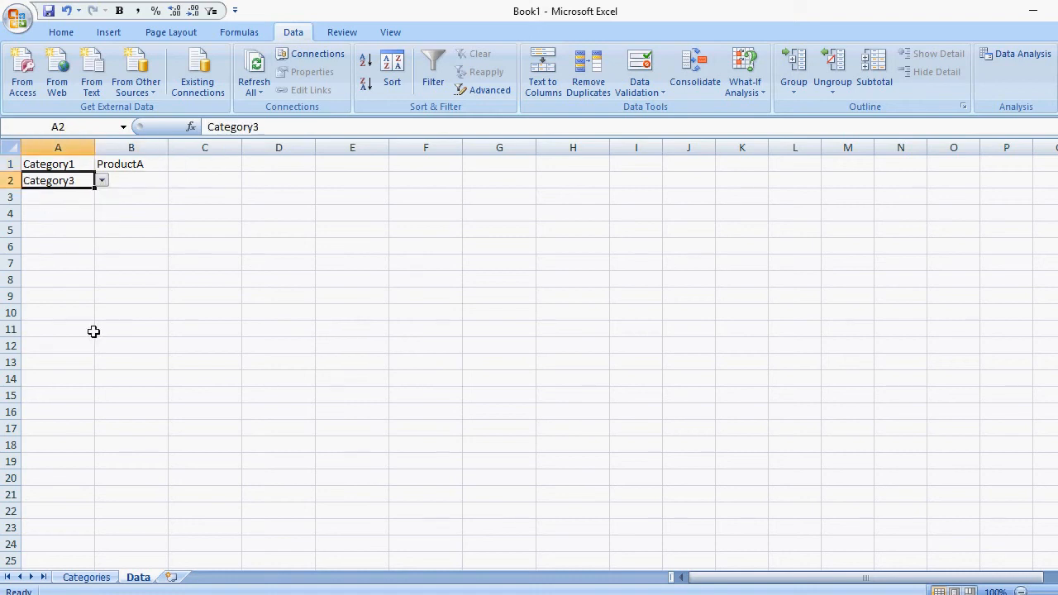
click(86, 576)
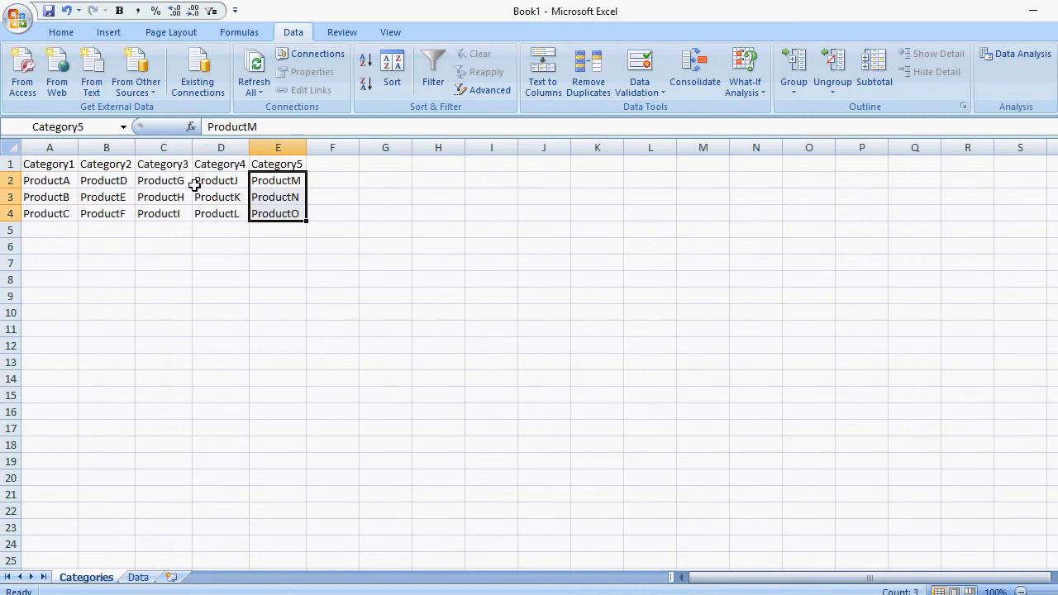
click(139, 577)
click(152, 184)
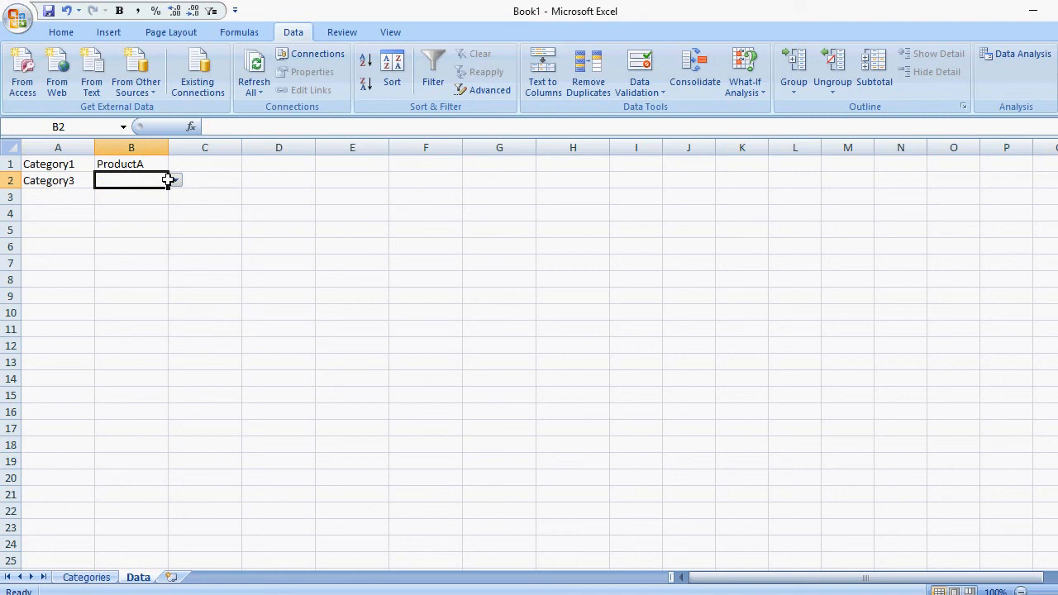
click(174, 180)
click(157, 205)
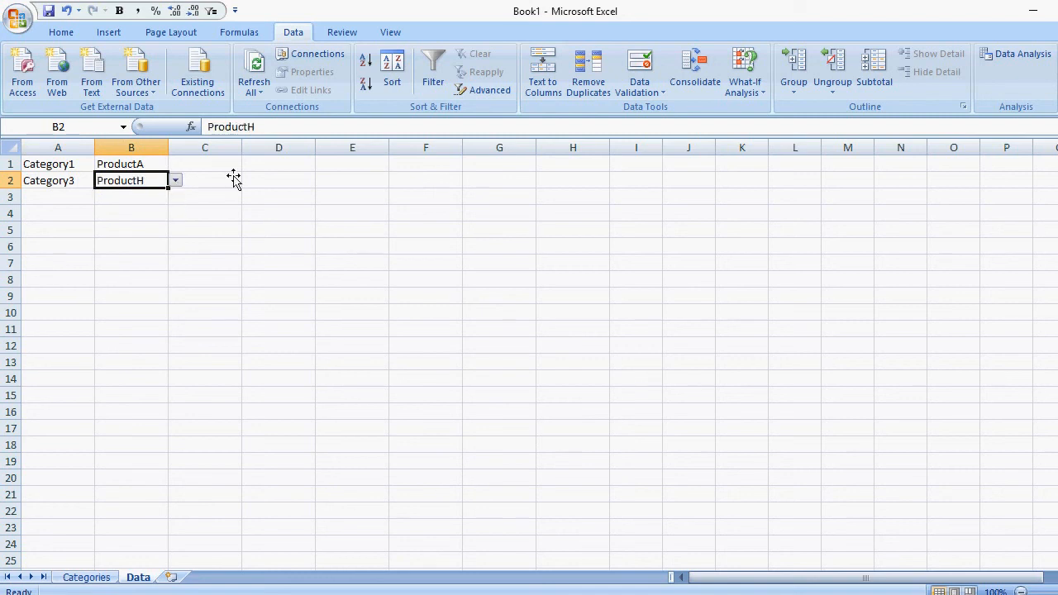
Choose Category2 in A3 and ProductF in B3 from their dropdowns
click(82, 198)
click(100, 197)
click(83, 222)
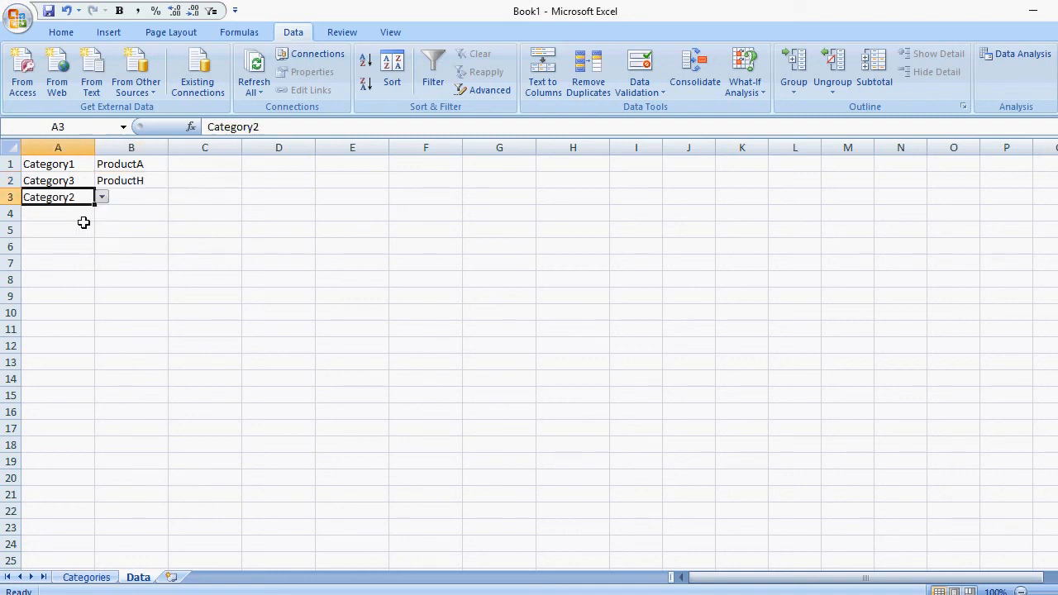
click(154, 195)
click(175, 196)
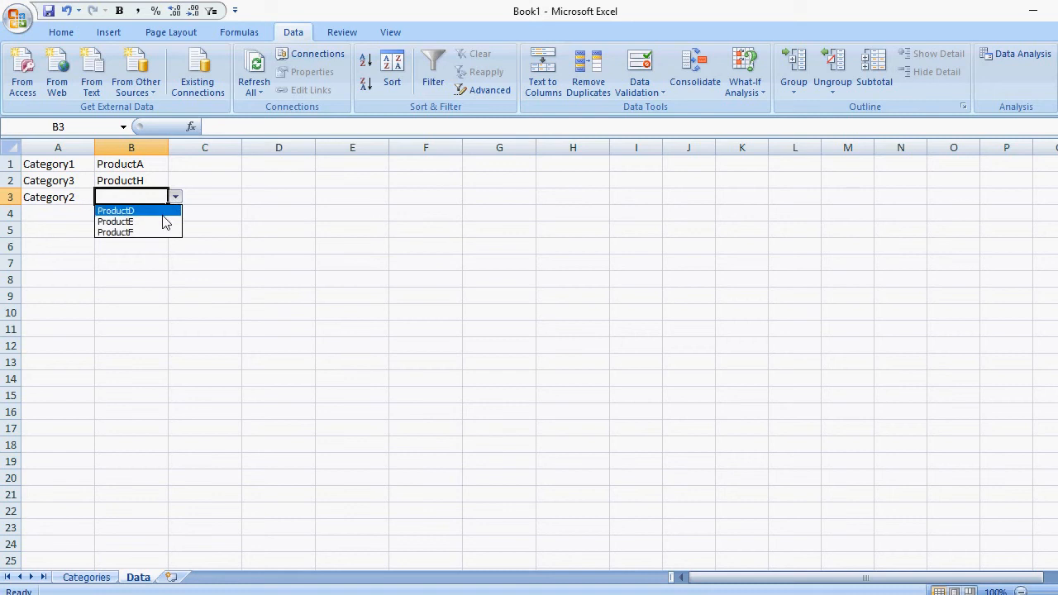
click(162, 232)
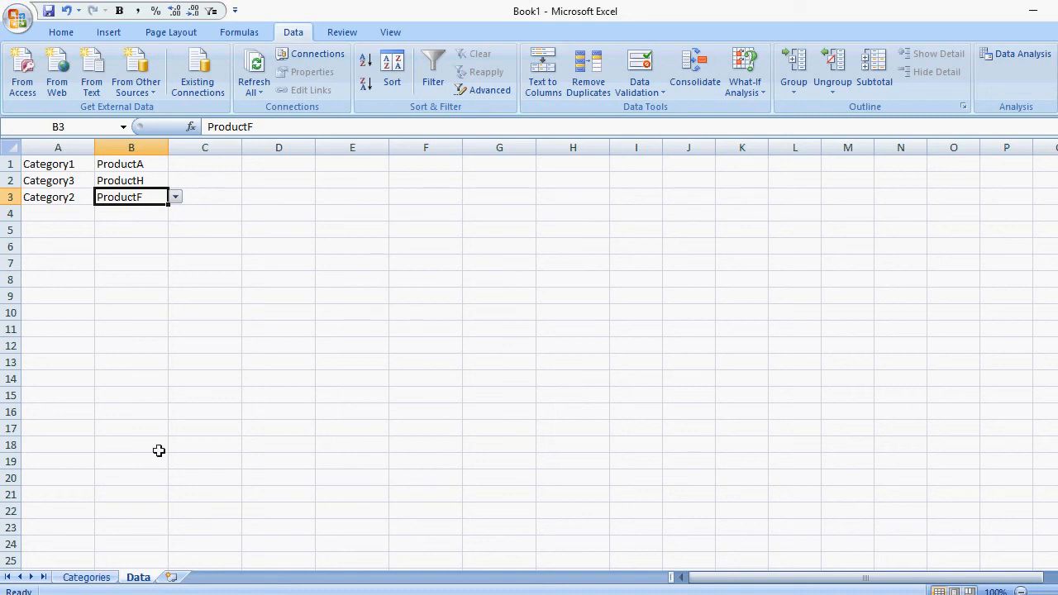
Switch back to the Categories sheet to review the table of categories and products
click(87, 575)
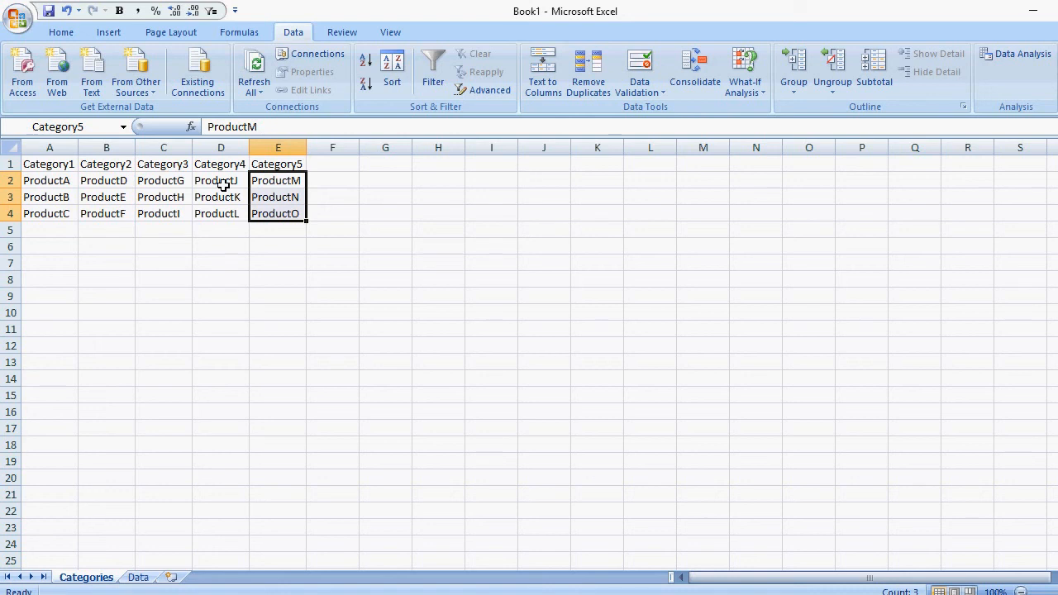
Compare Category2 in A3 of the Data sheet with the named range holding its products in B2:B4 of the Categories sheet
click(138, 576)
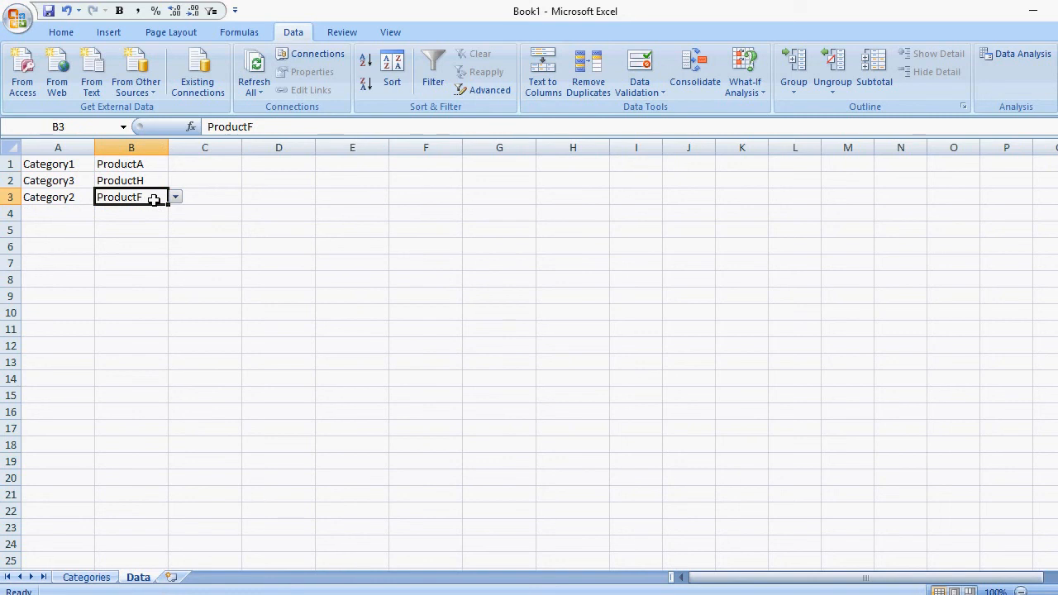
click(83, 205)
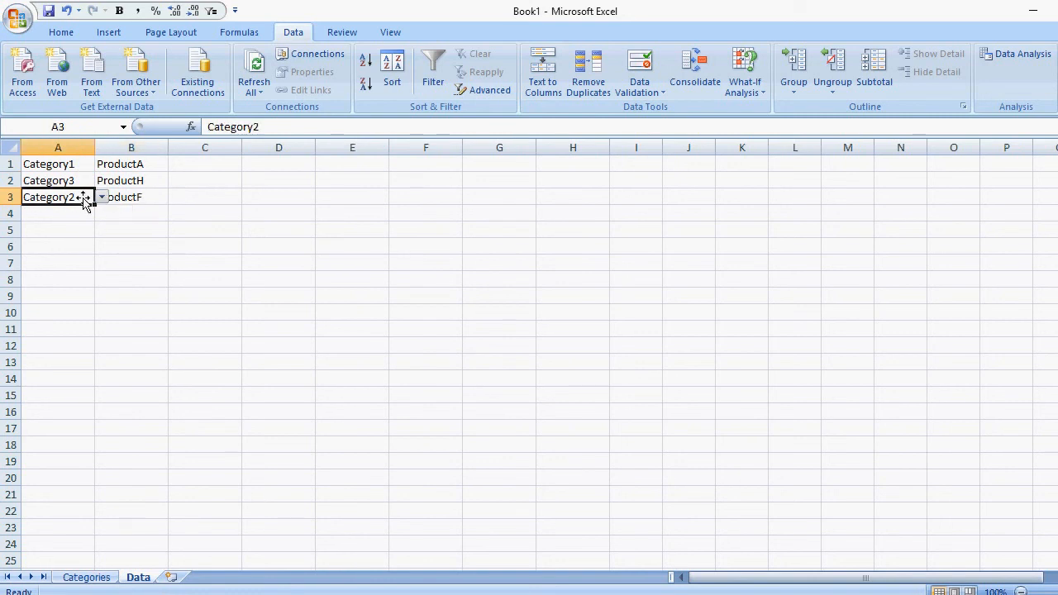
click(86, 576)
drag(123, 179, 123, 210)
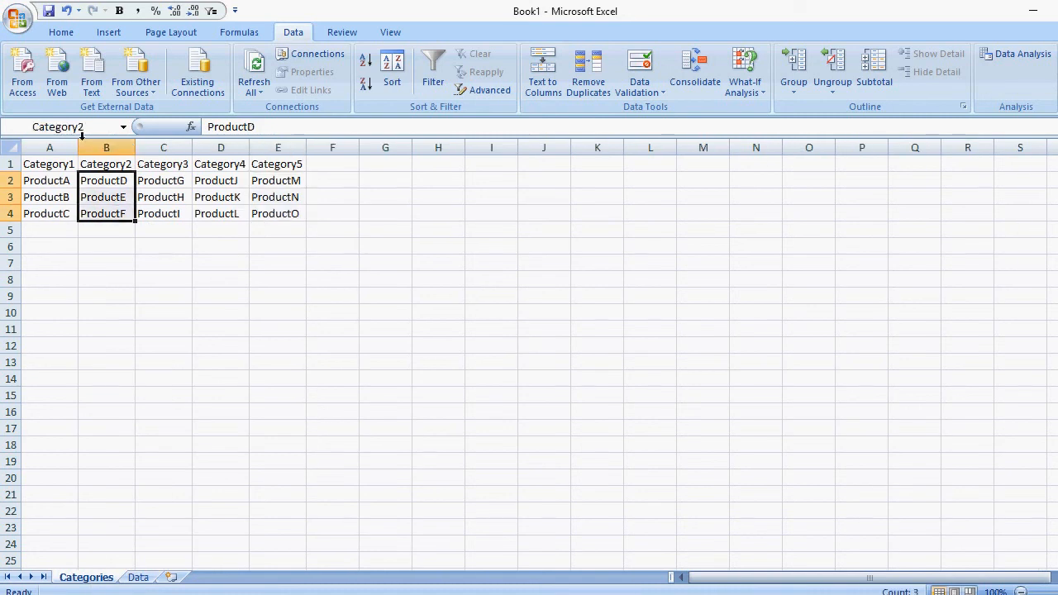
click(138, 577)
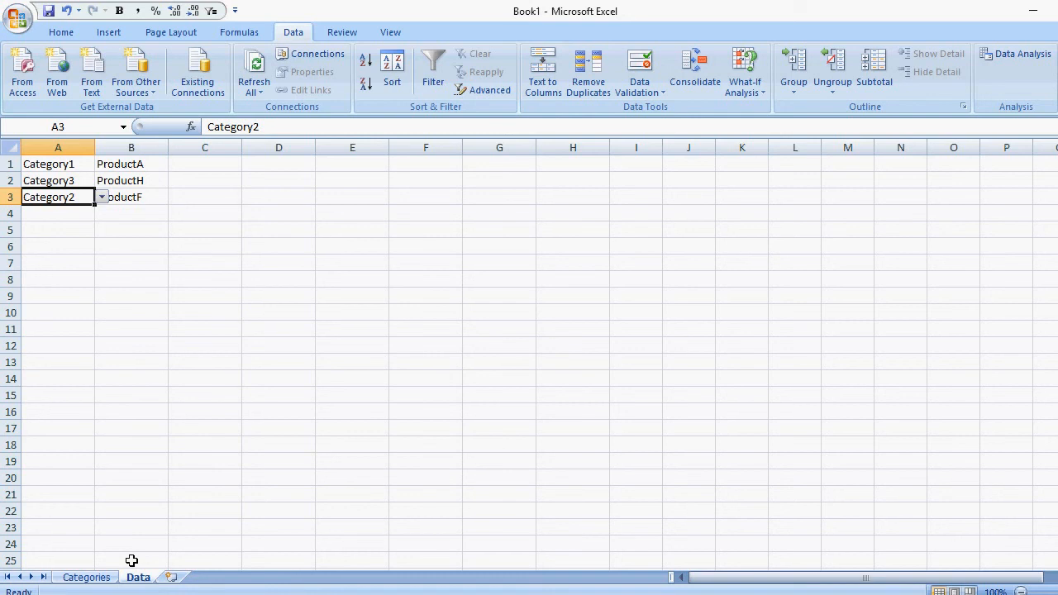
click(119, 192)
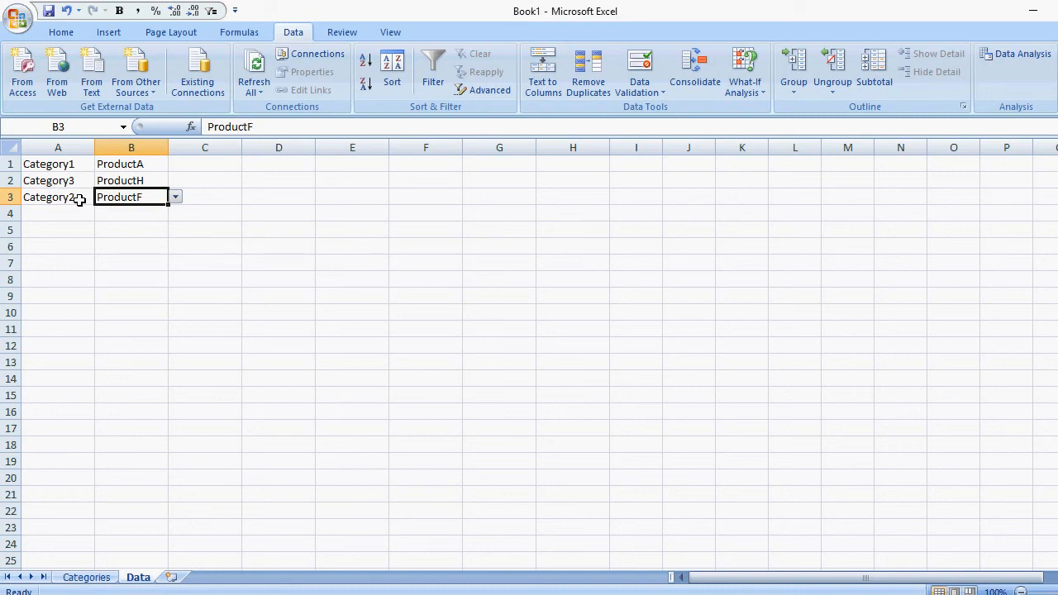
Delete the named range Category5, which covers E2:E4 on the Categories sheet, in the Name Manager
click(109, 577)
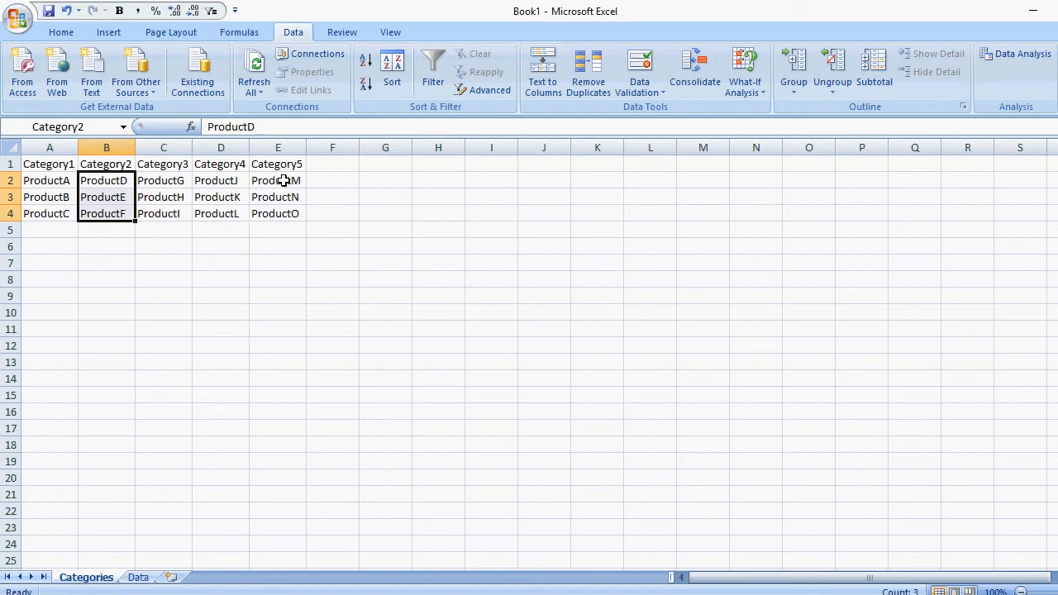
drag(283, 179, 287, 203)
click(284, 212)
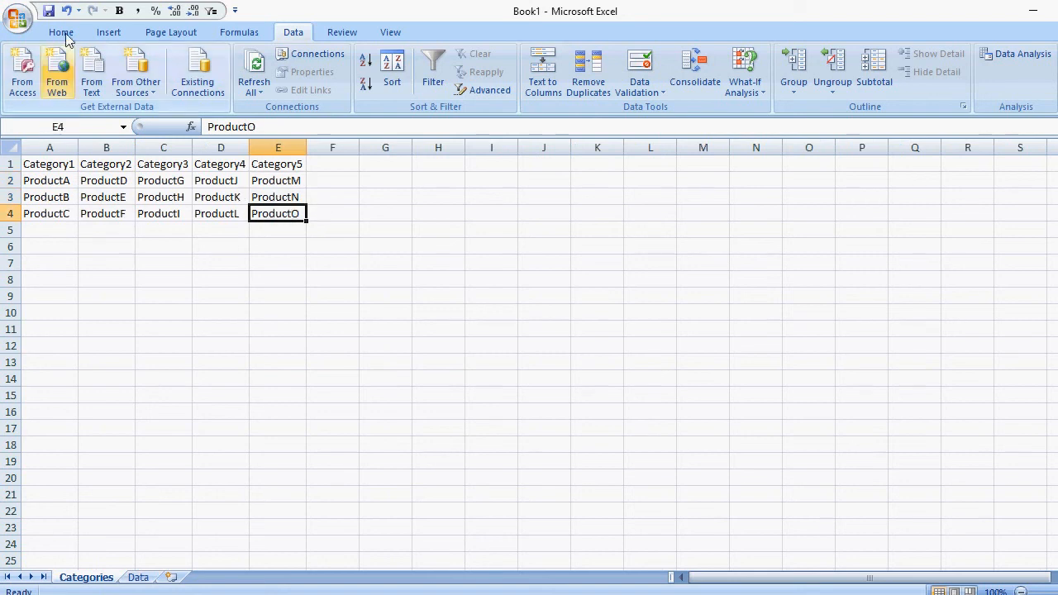
click(238, 33)
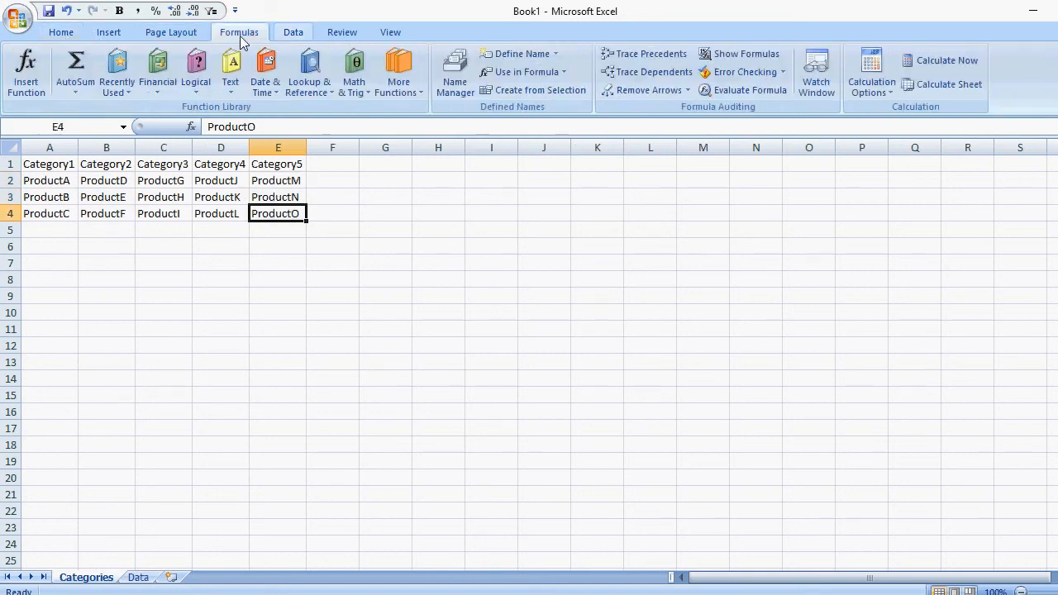
click(453, 82)
click(99, 391)
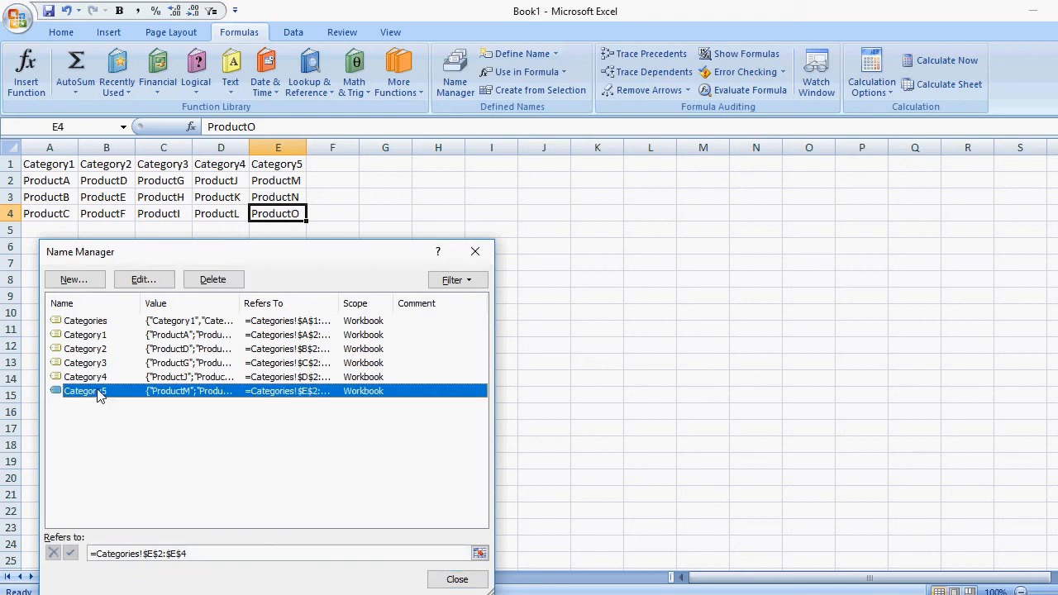
click(213, 279)
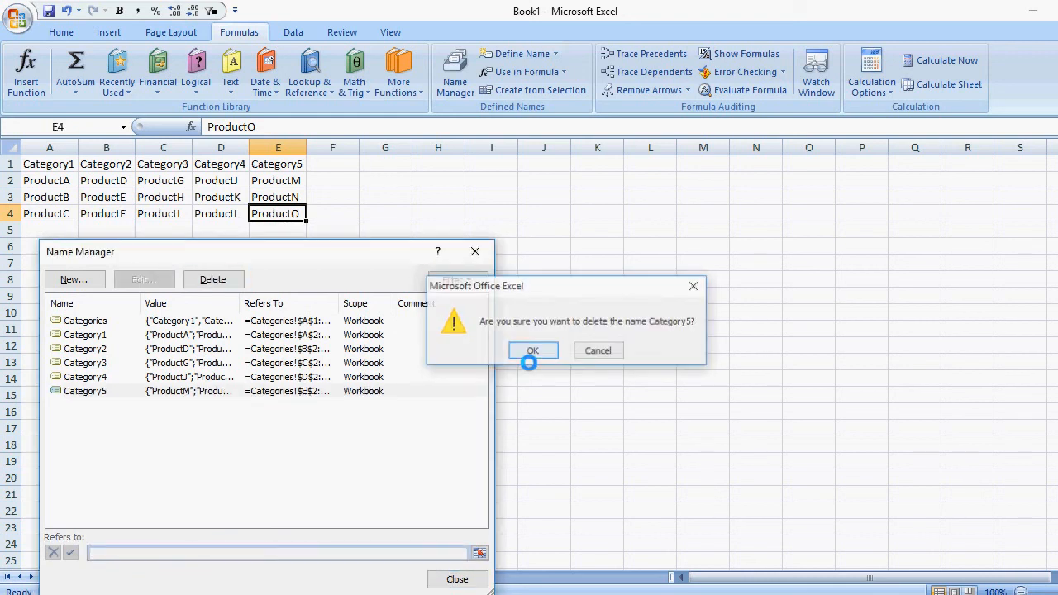
click(537, 350)
click(457, 578)
Choose Category5 in A4 of the Data sheet and select B4 to test its dependent dropdown
click(138, 577)
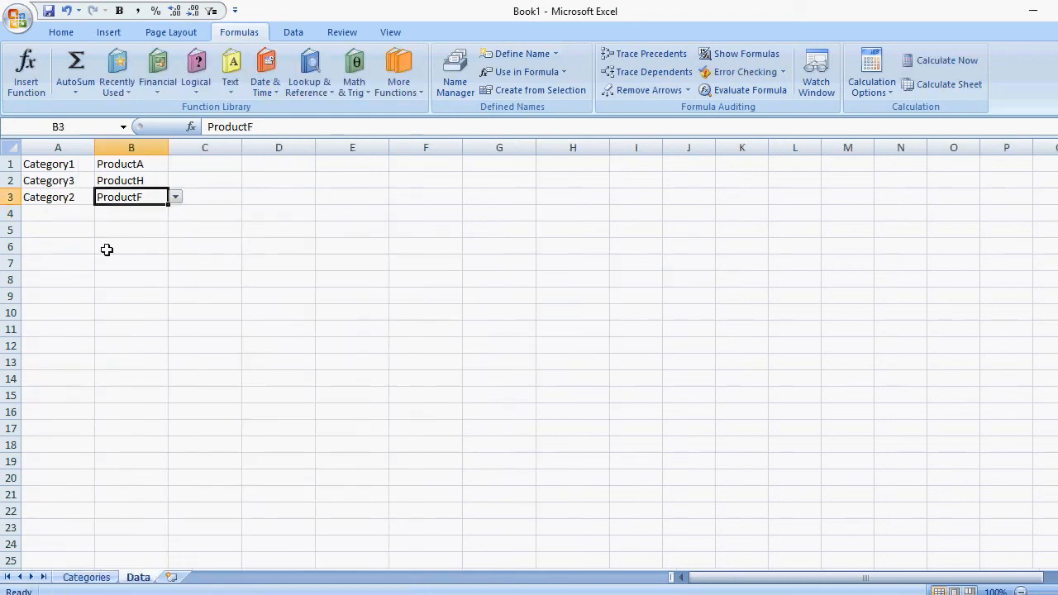
click(86, 208)
click(101, 213)
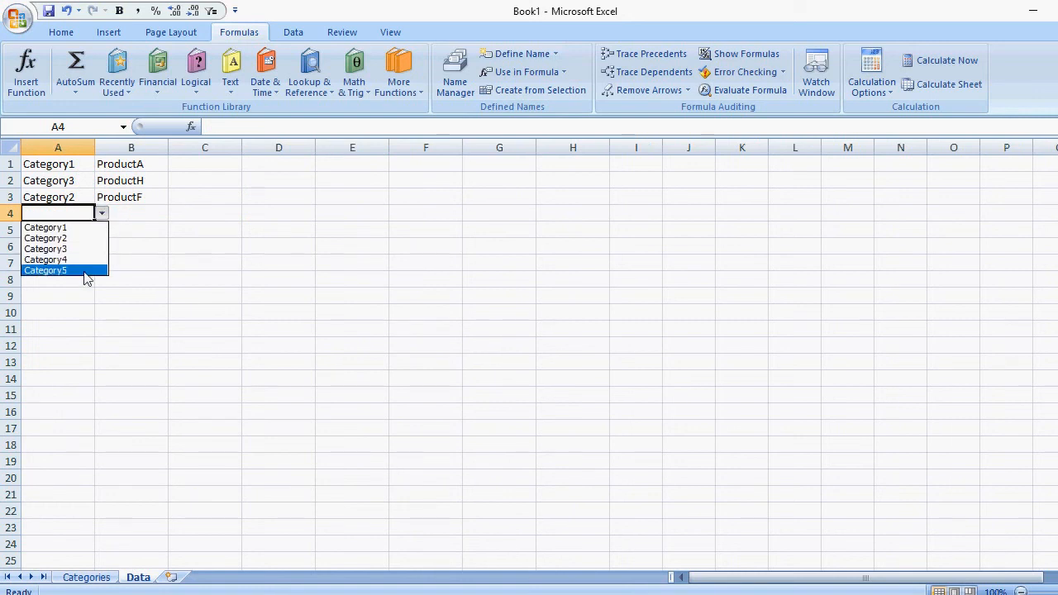
click(85, 276)
click(137, 210)
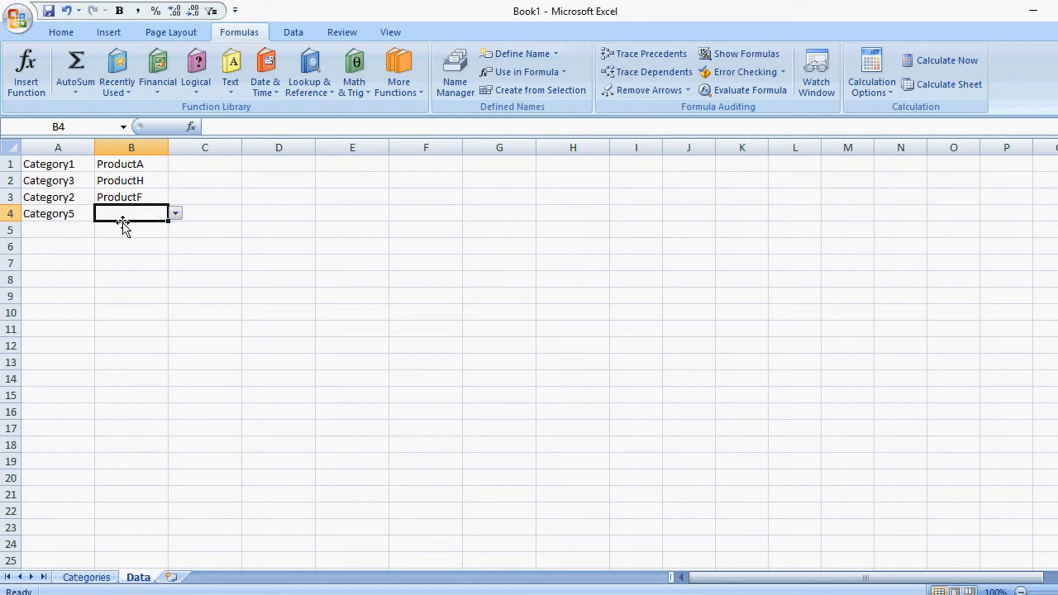
Change A4 to Category4 and choose ProductK in B4 from their dropdowns
click(82, 217)
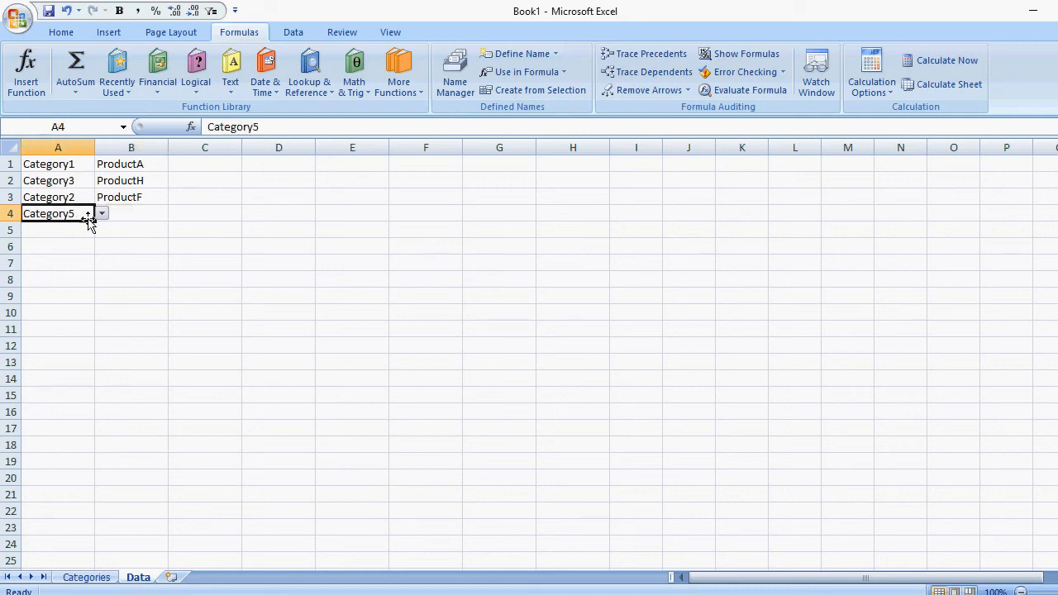
click(102, 213)
click(82, 257)
click(153, 213)
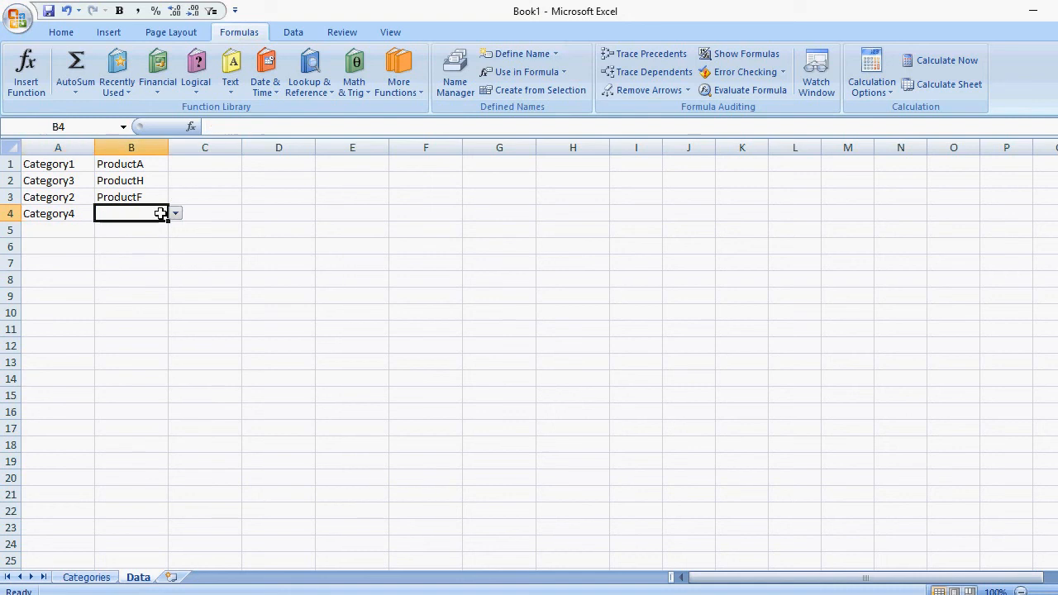
click(176, 213)
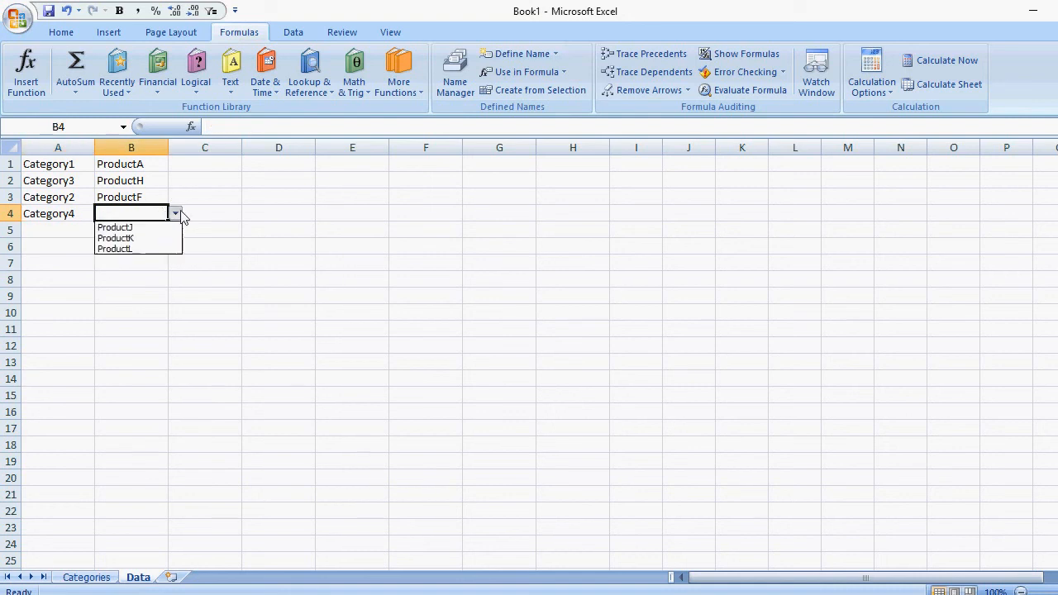
click(150, 239)
click(198, 250)
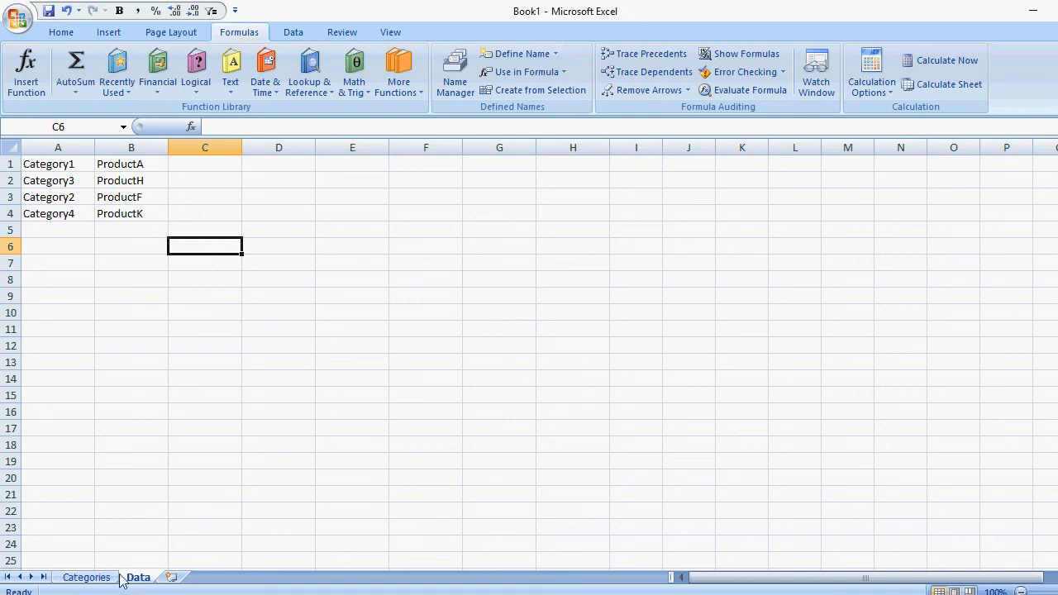
Return to the Categories sheet to view the category and product table
click(86, 577)
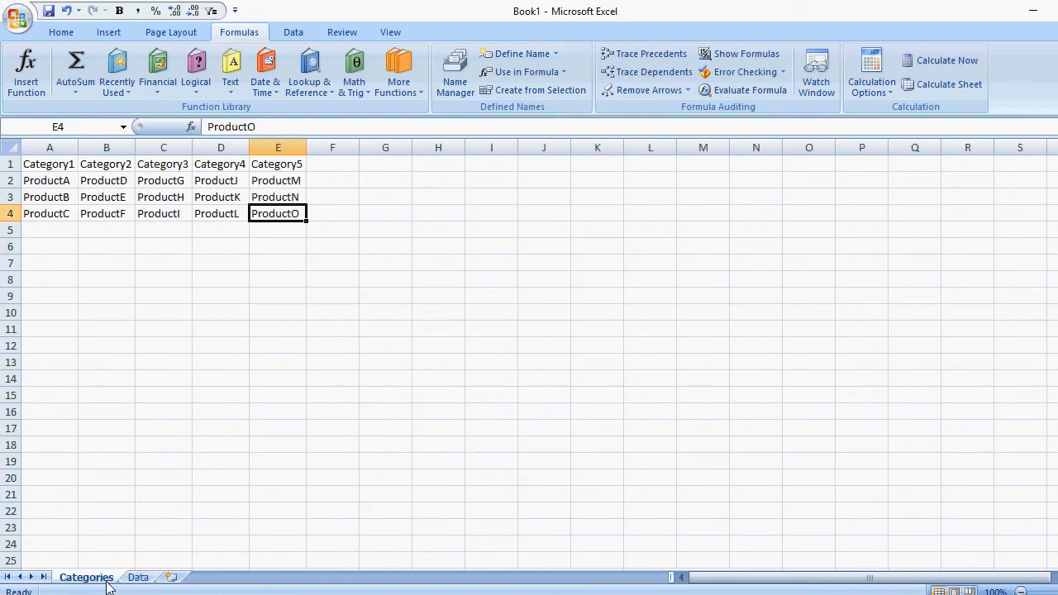